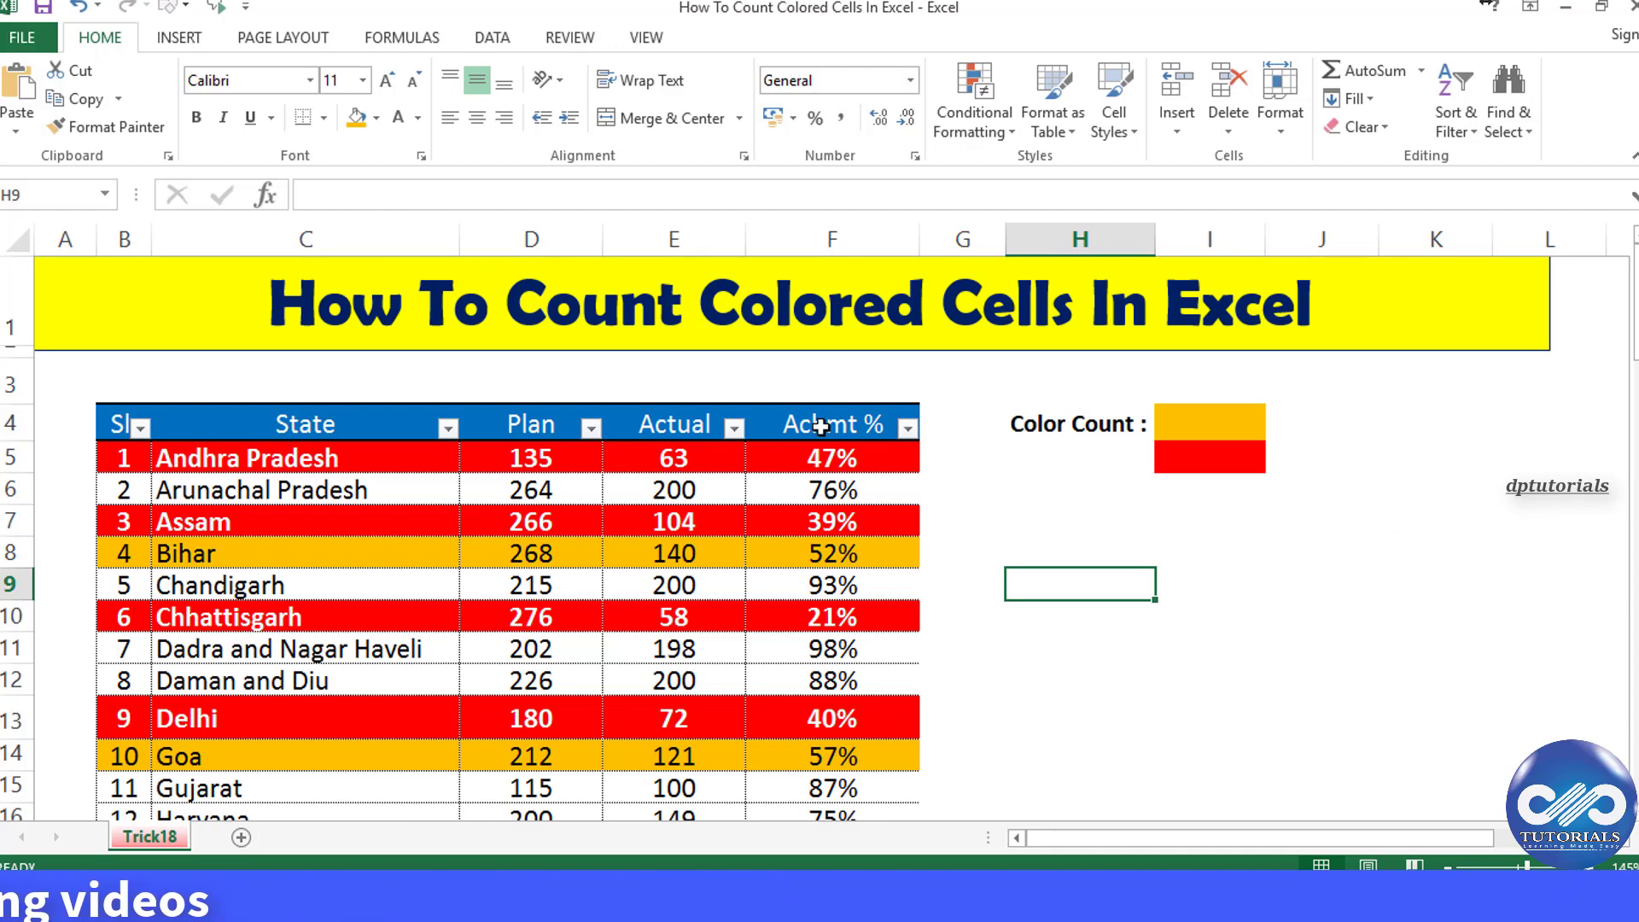
Filter the Achmt % column by orange fill and select the orange and red values to count them.
click(908, 429)
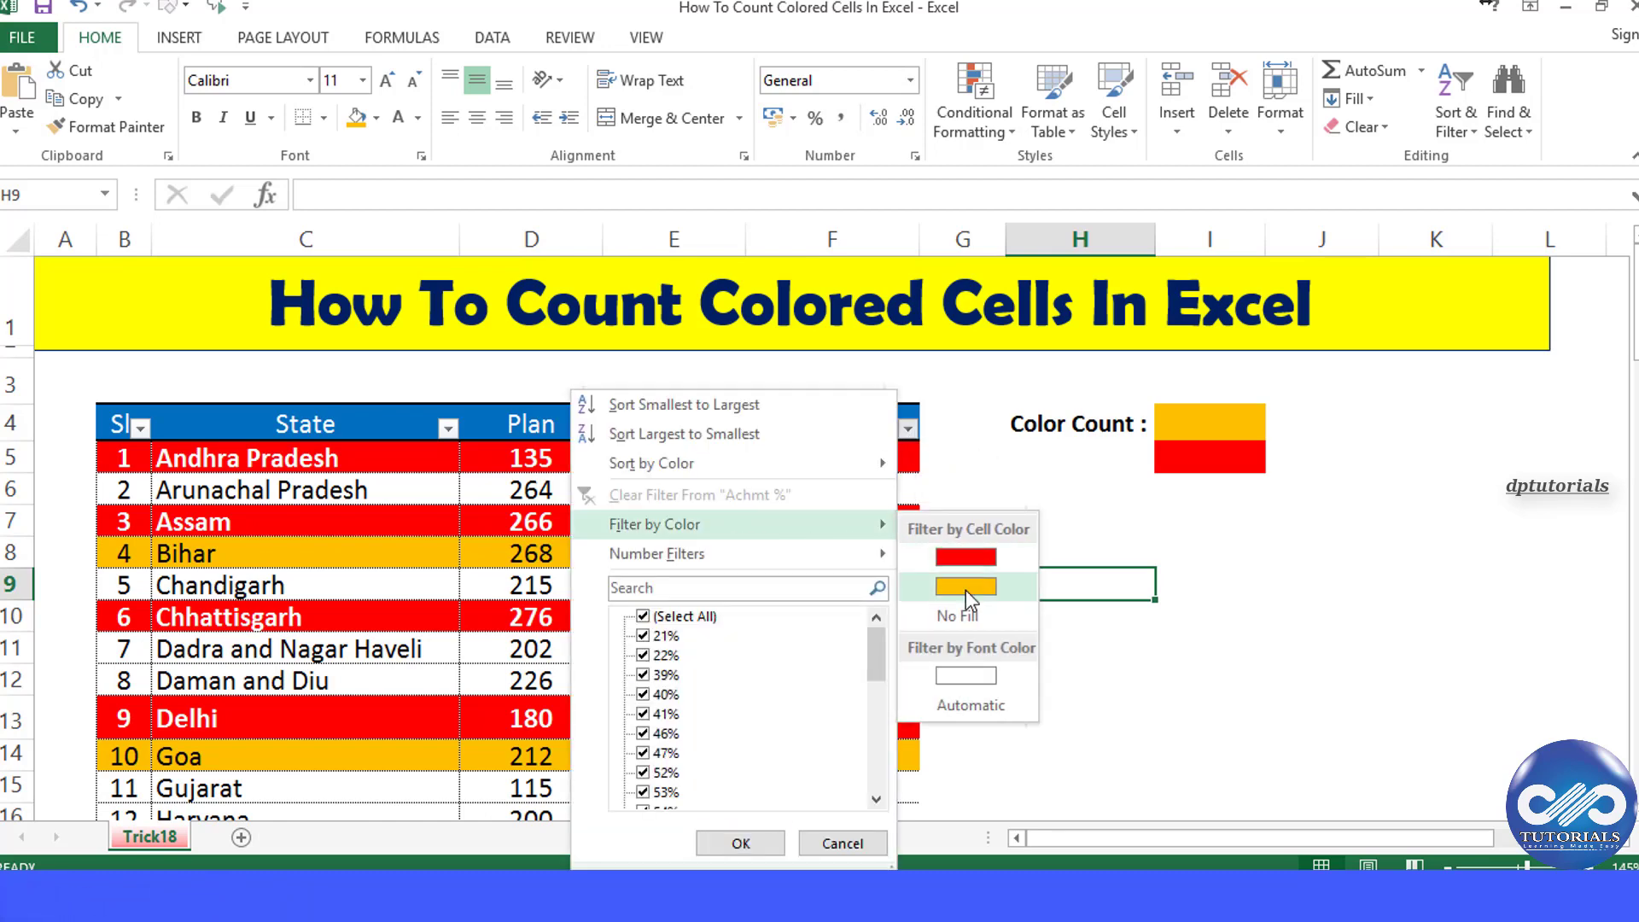
click(966, 587)
drag(896, 453, 899, 693)
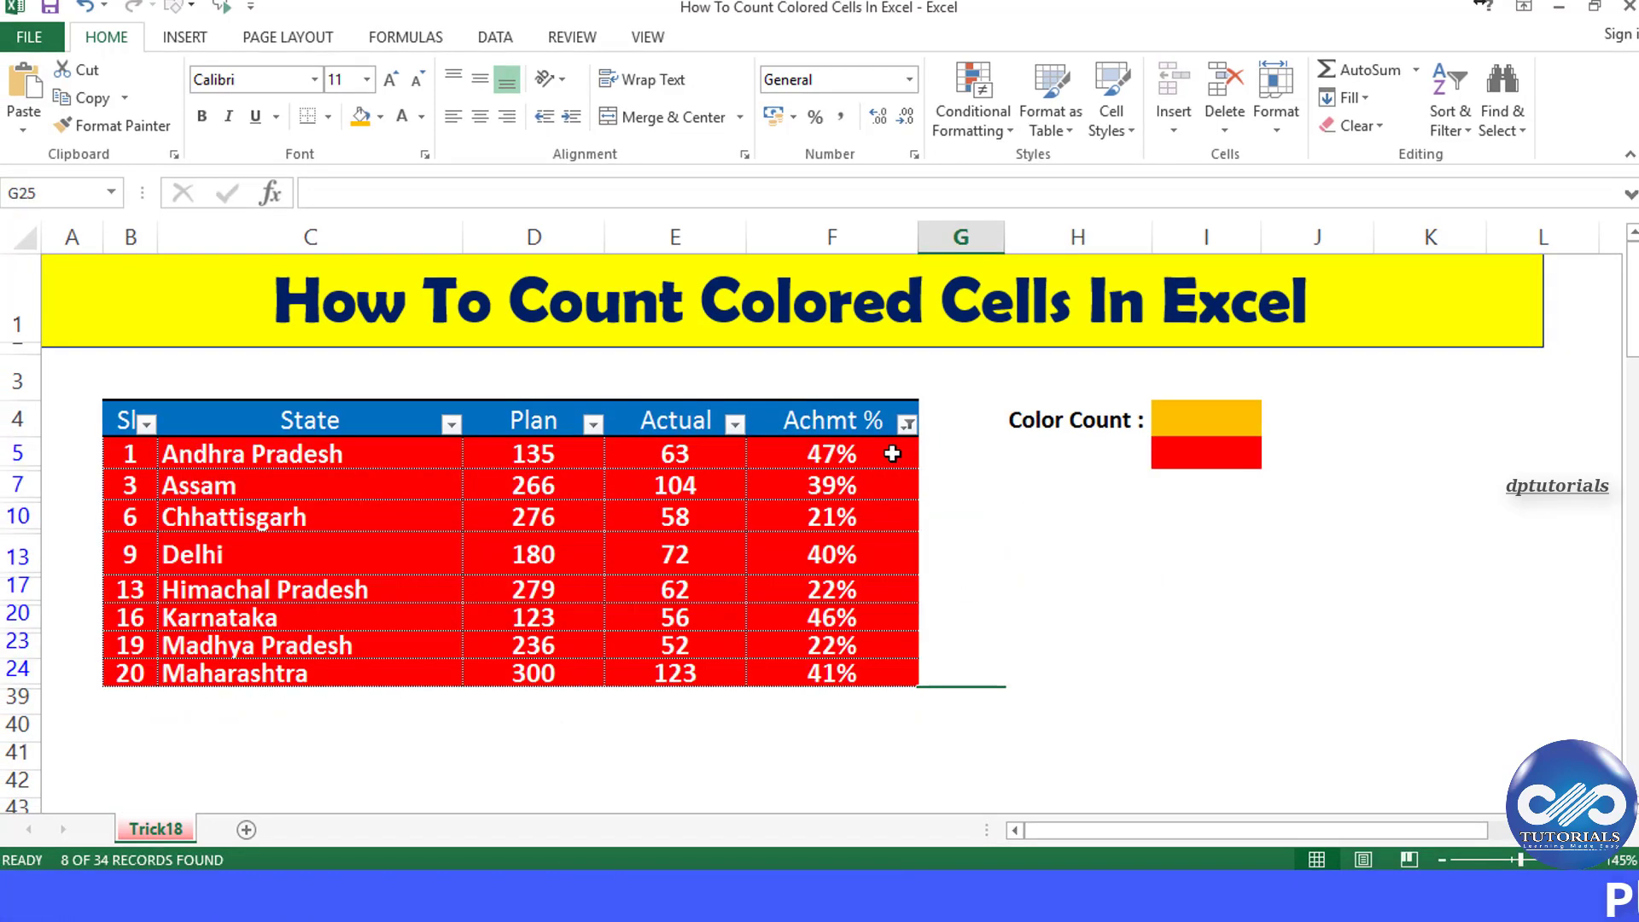
drag(892, 453, 889, 652)
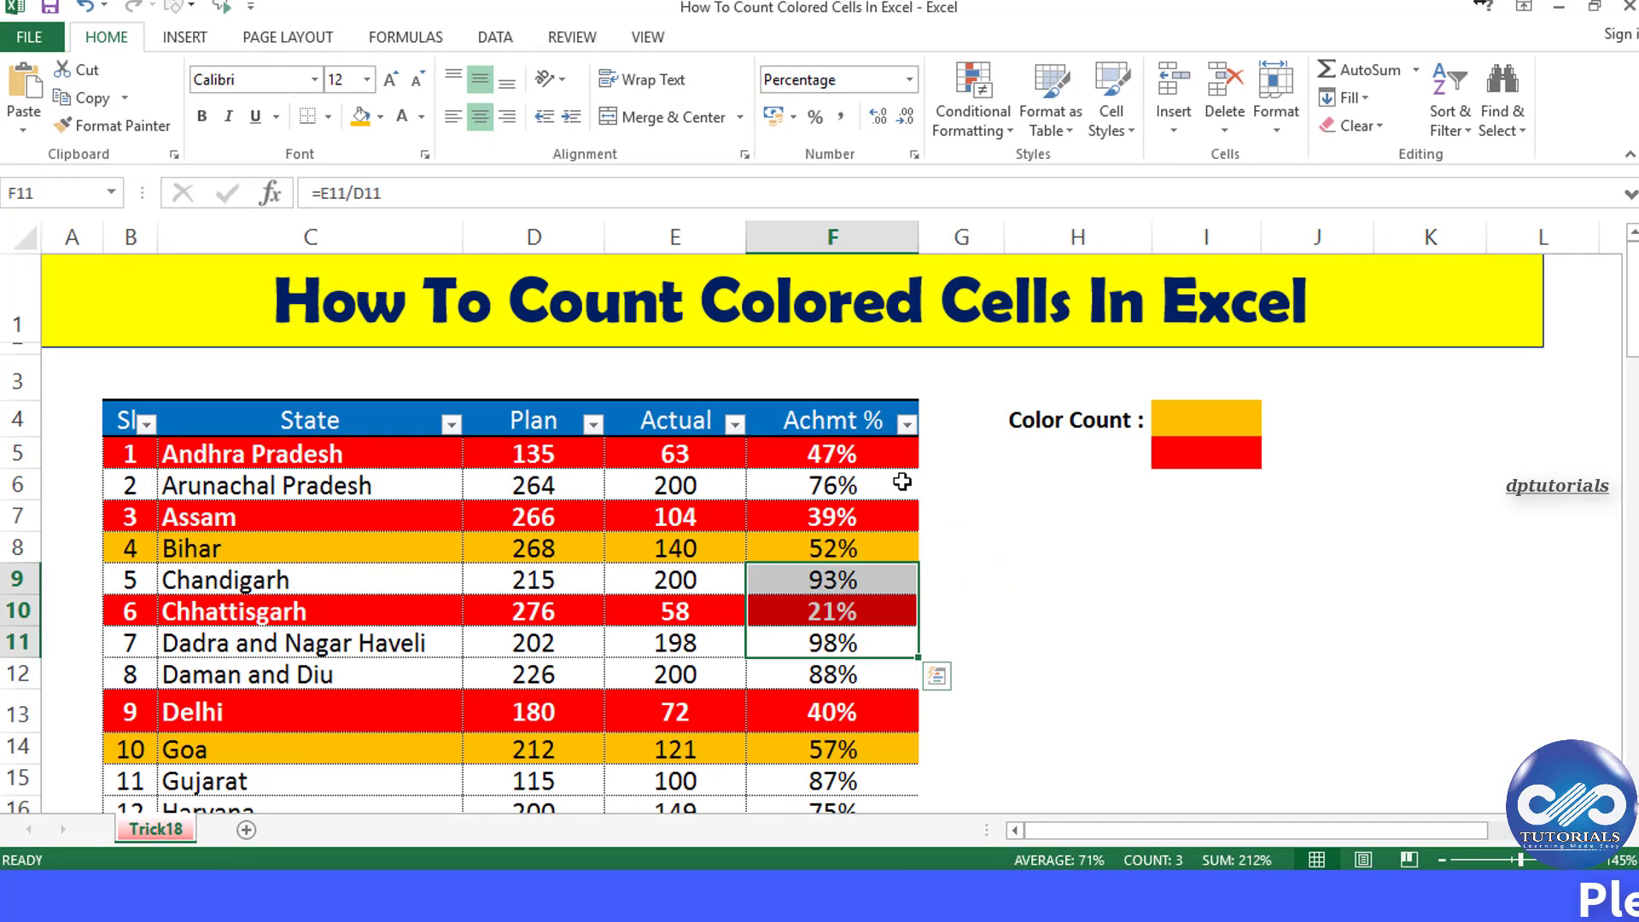
Open the VBA code window for the Trick18 sheet from its tab menu.
click(889, 474)
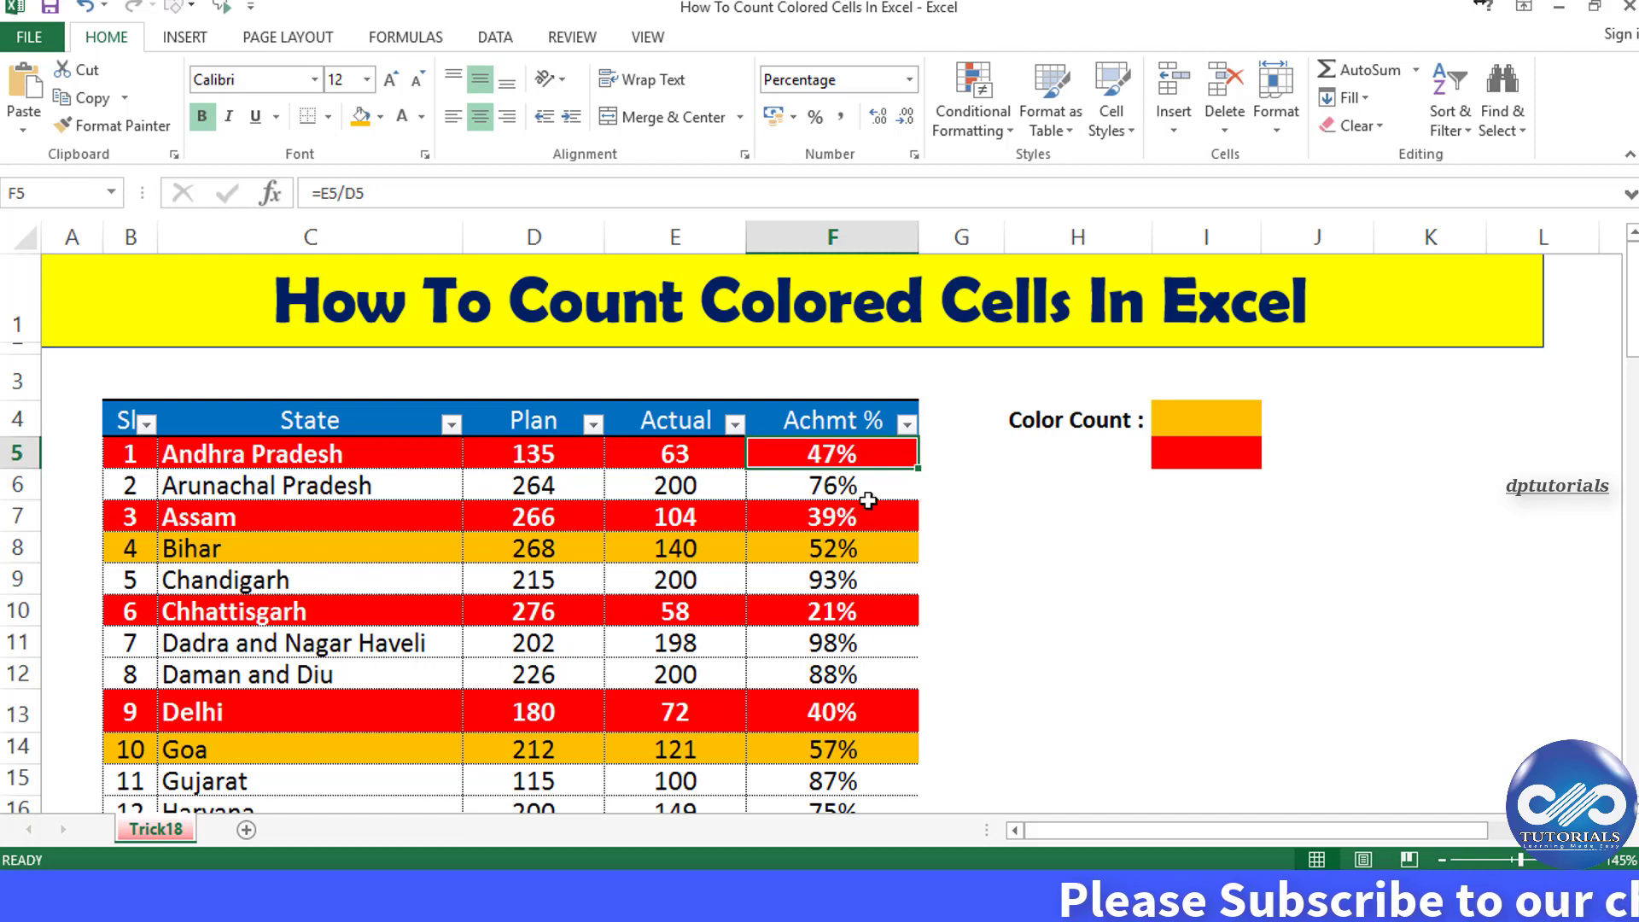
right_click(171, 832)
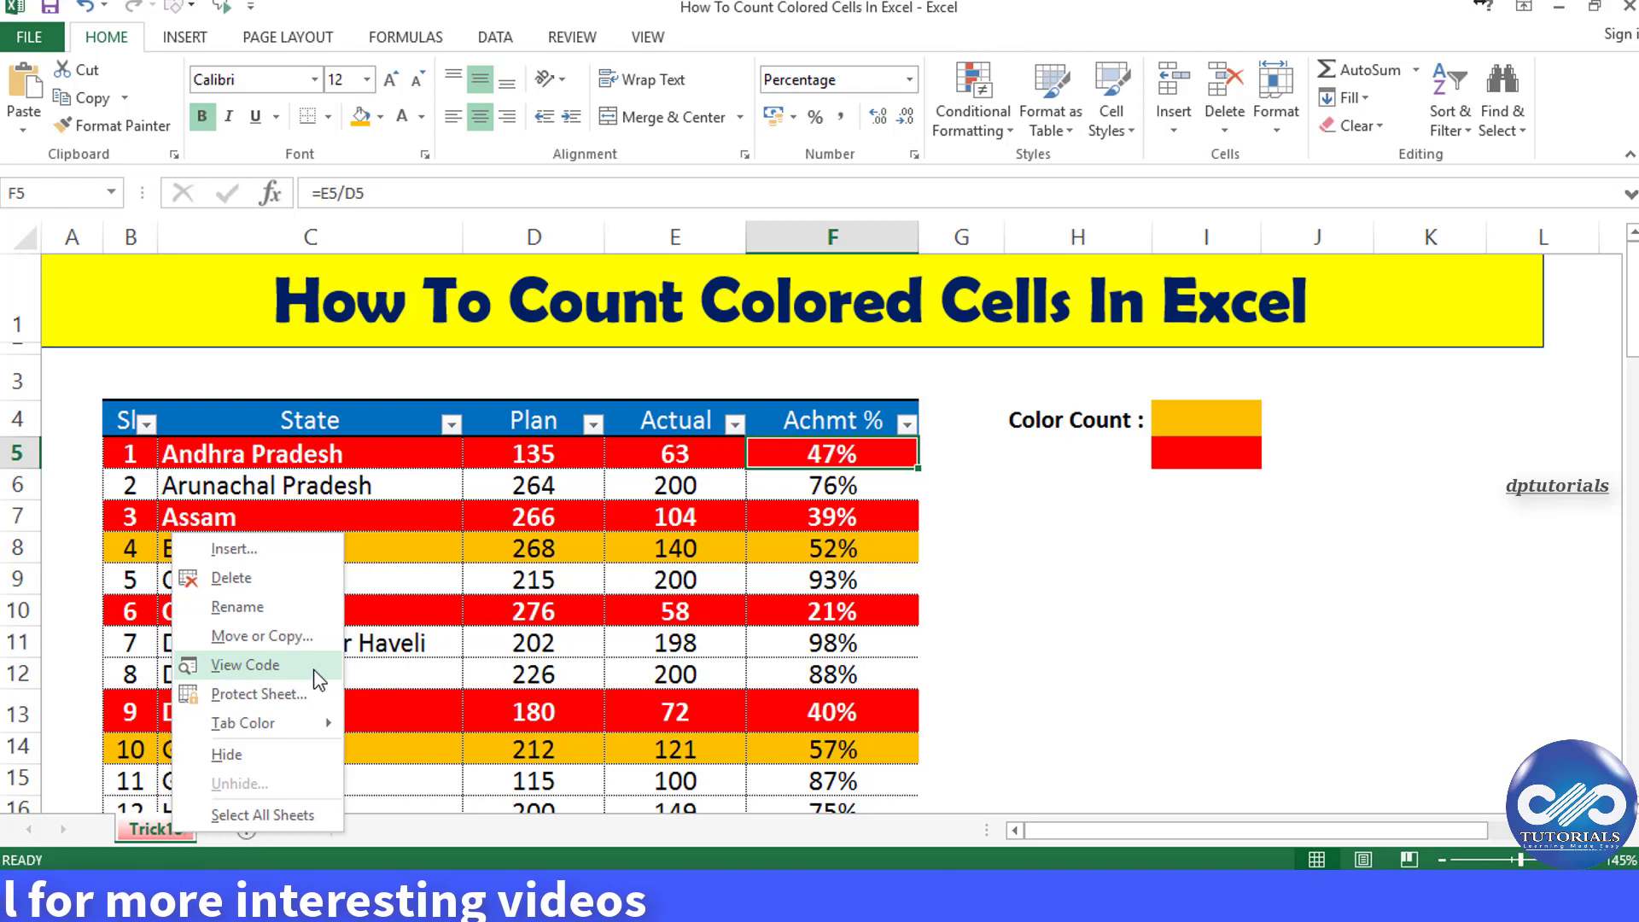
click(248, 665)
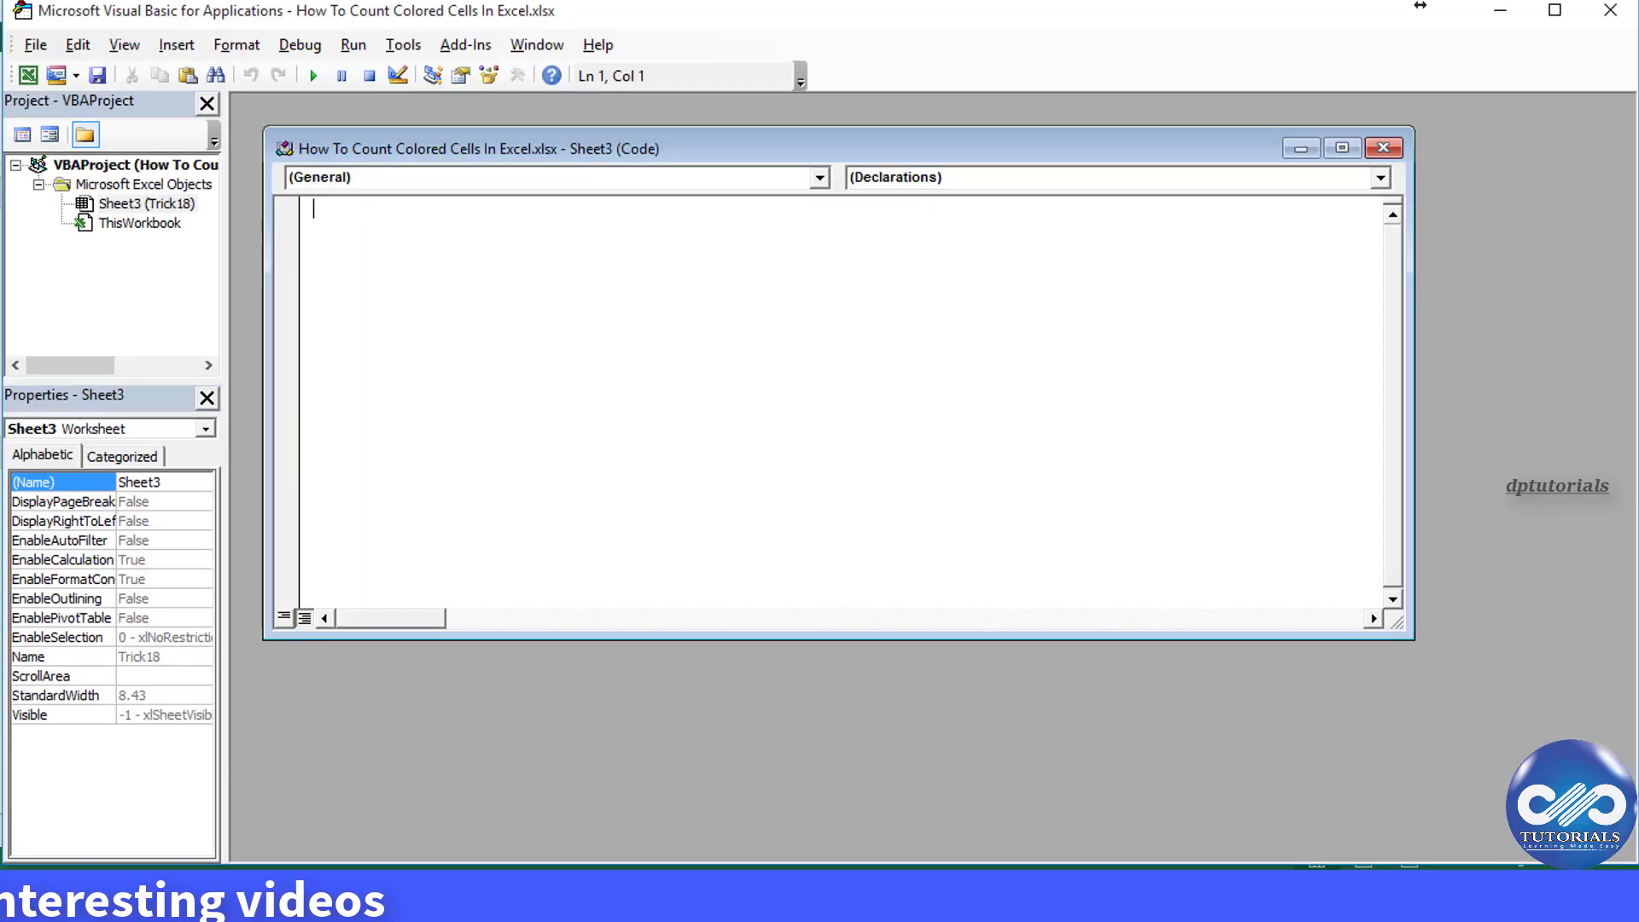
Insert a new module and copy the GetColorCount function text from Notepad.
click(189, 57)
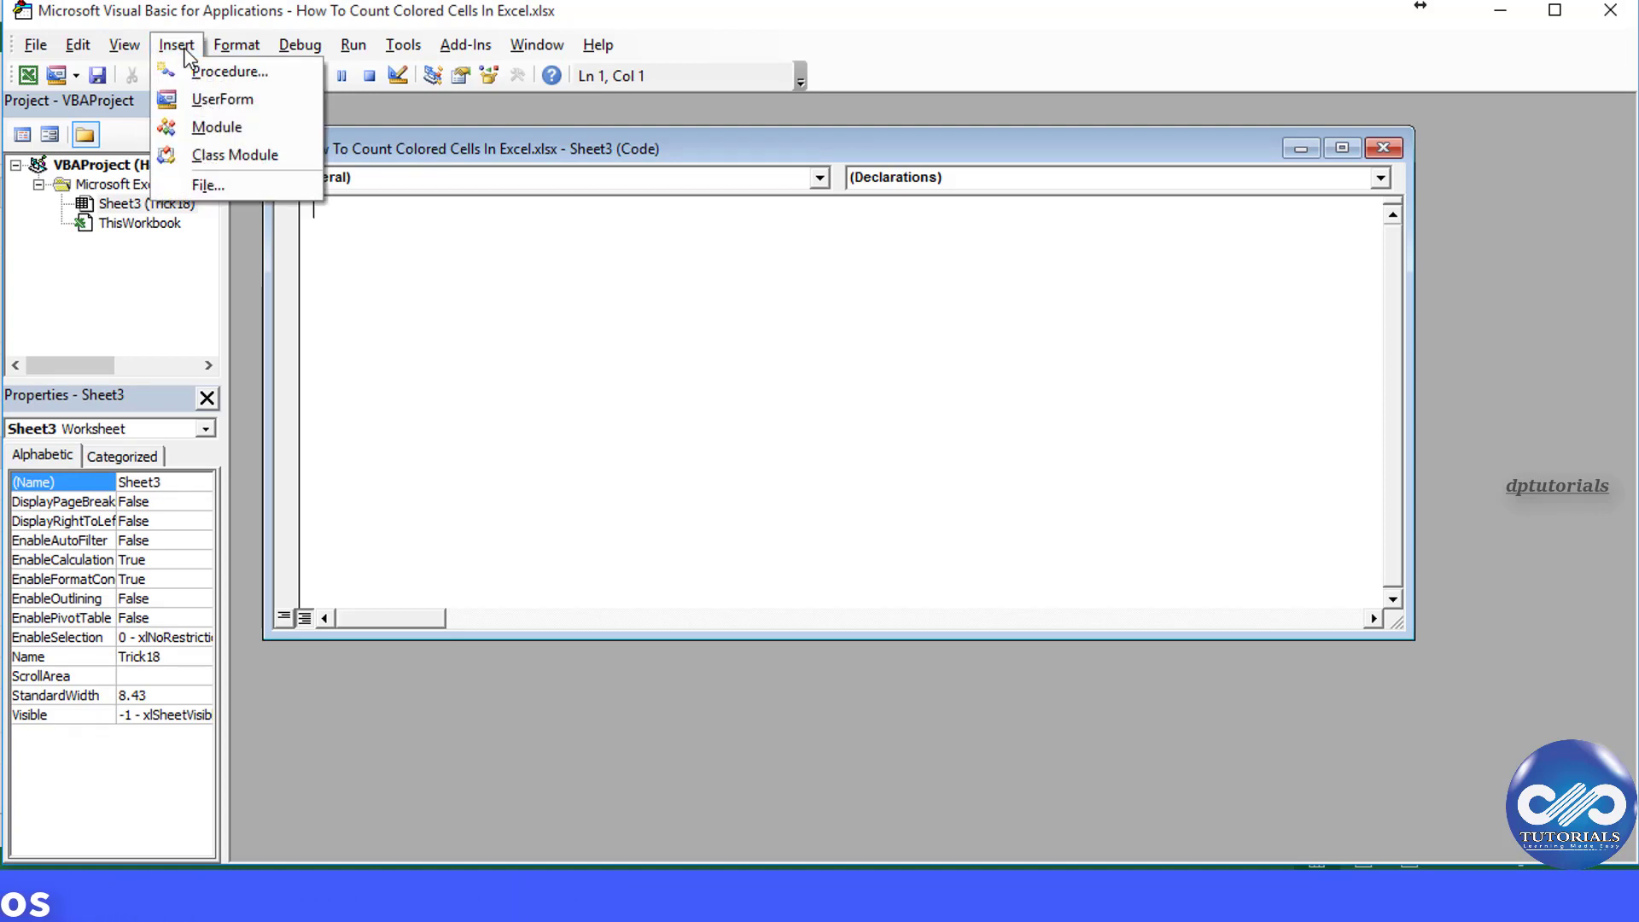
click(211, 128)
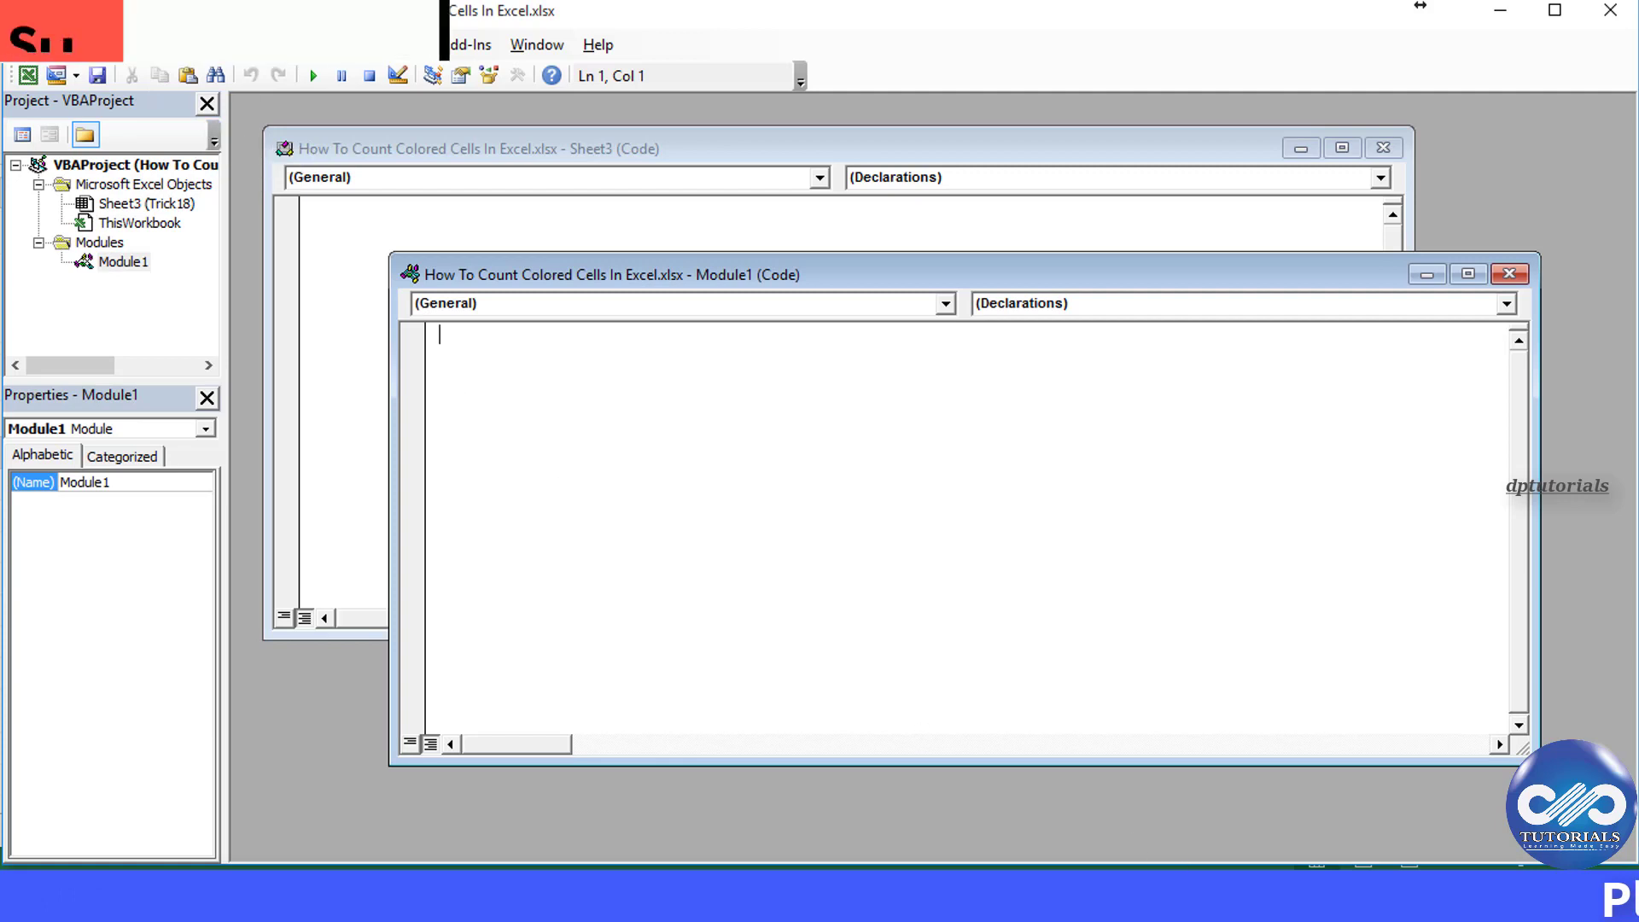
mouse_move(1363, 864)
click(1238, 683)
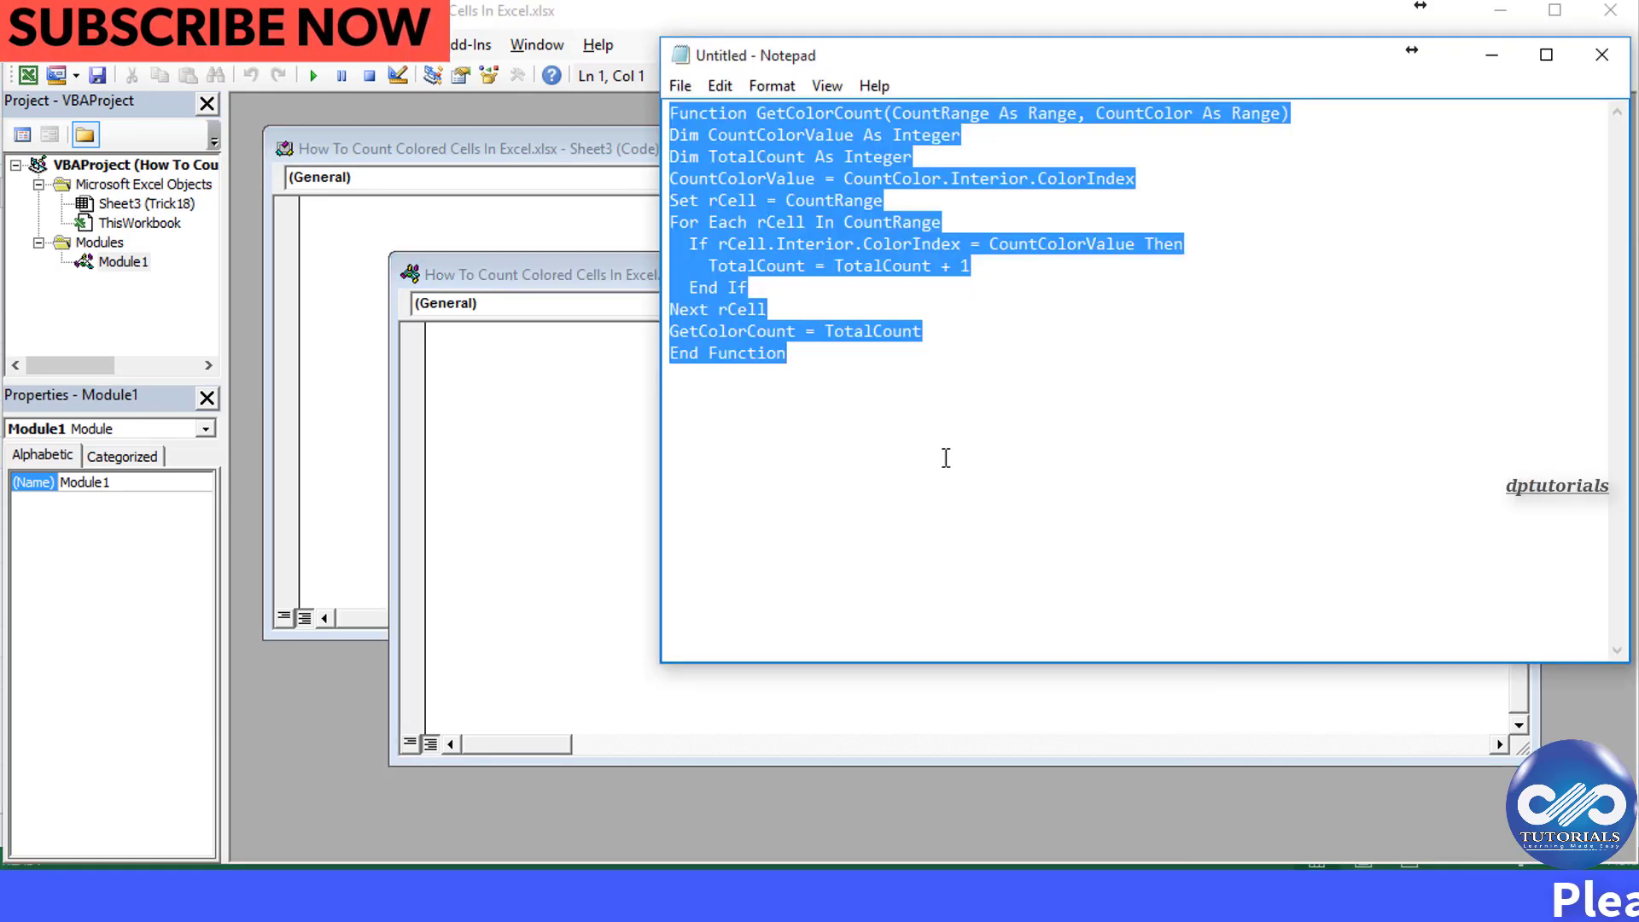
right_click(721, 249)
click(769, 329)
Paste the function into Module1 and save the workbook, confirming Yes.
click(551, 391)
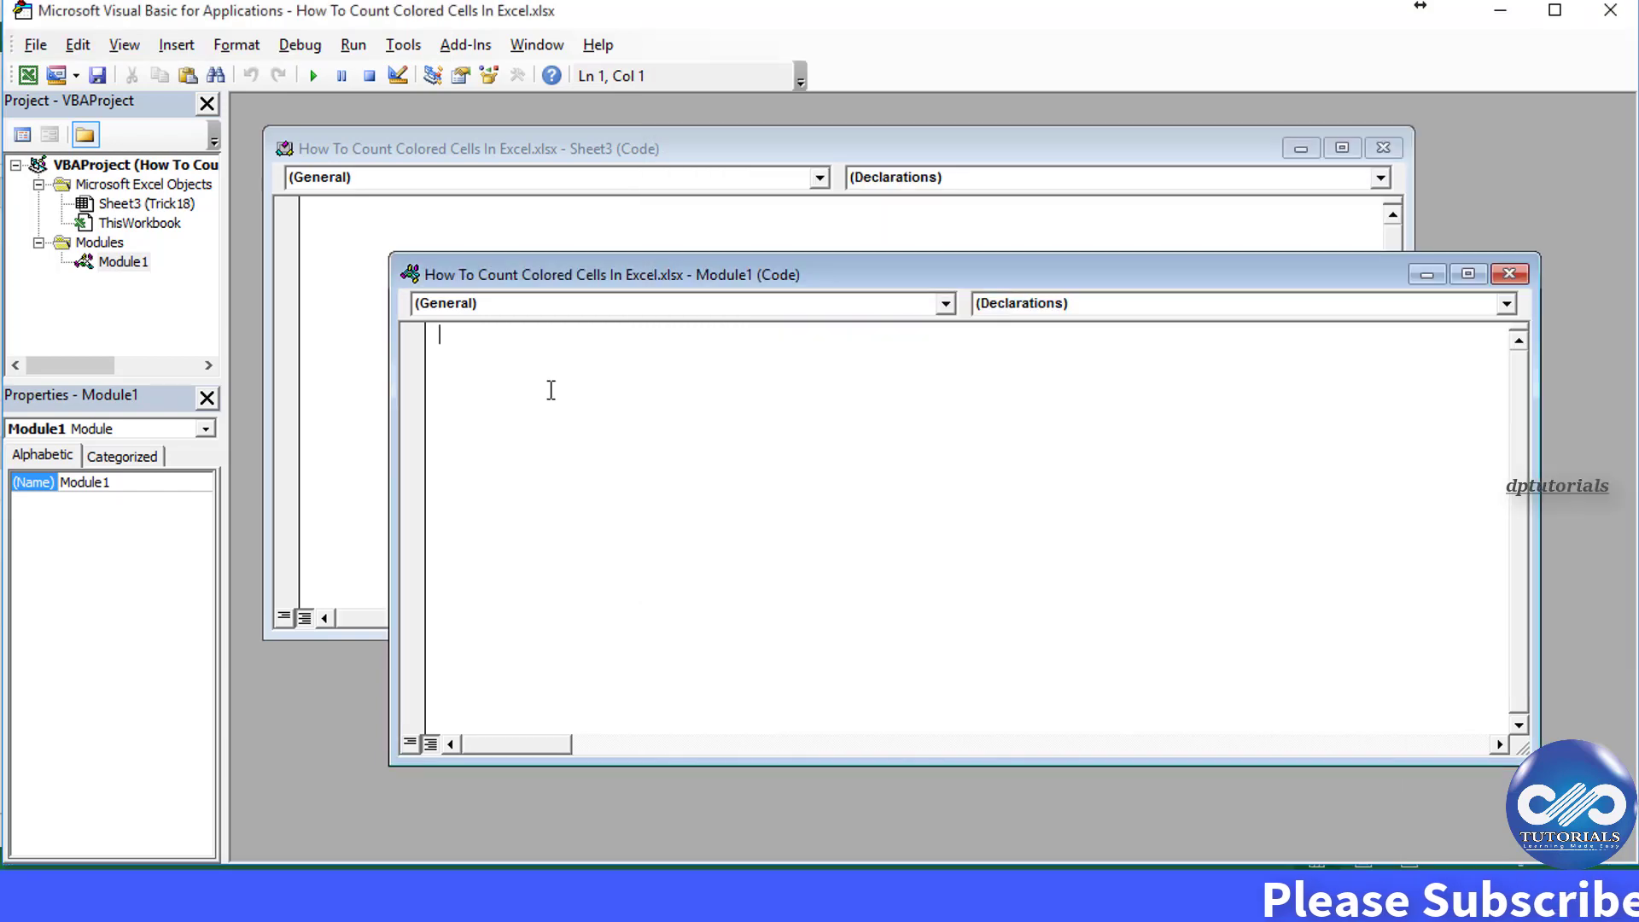
key(ctrl+v)
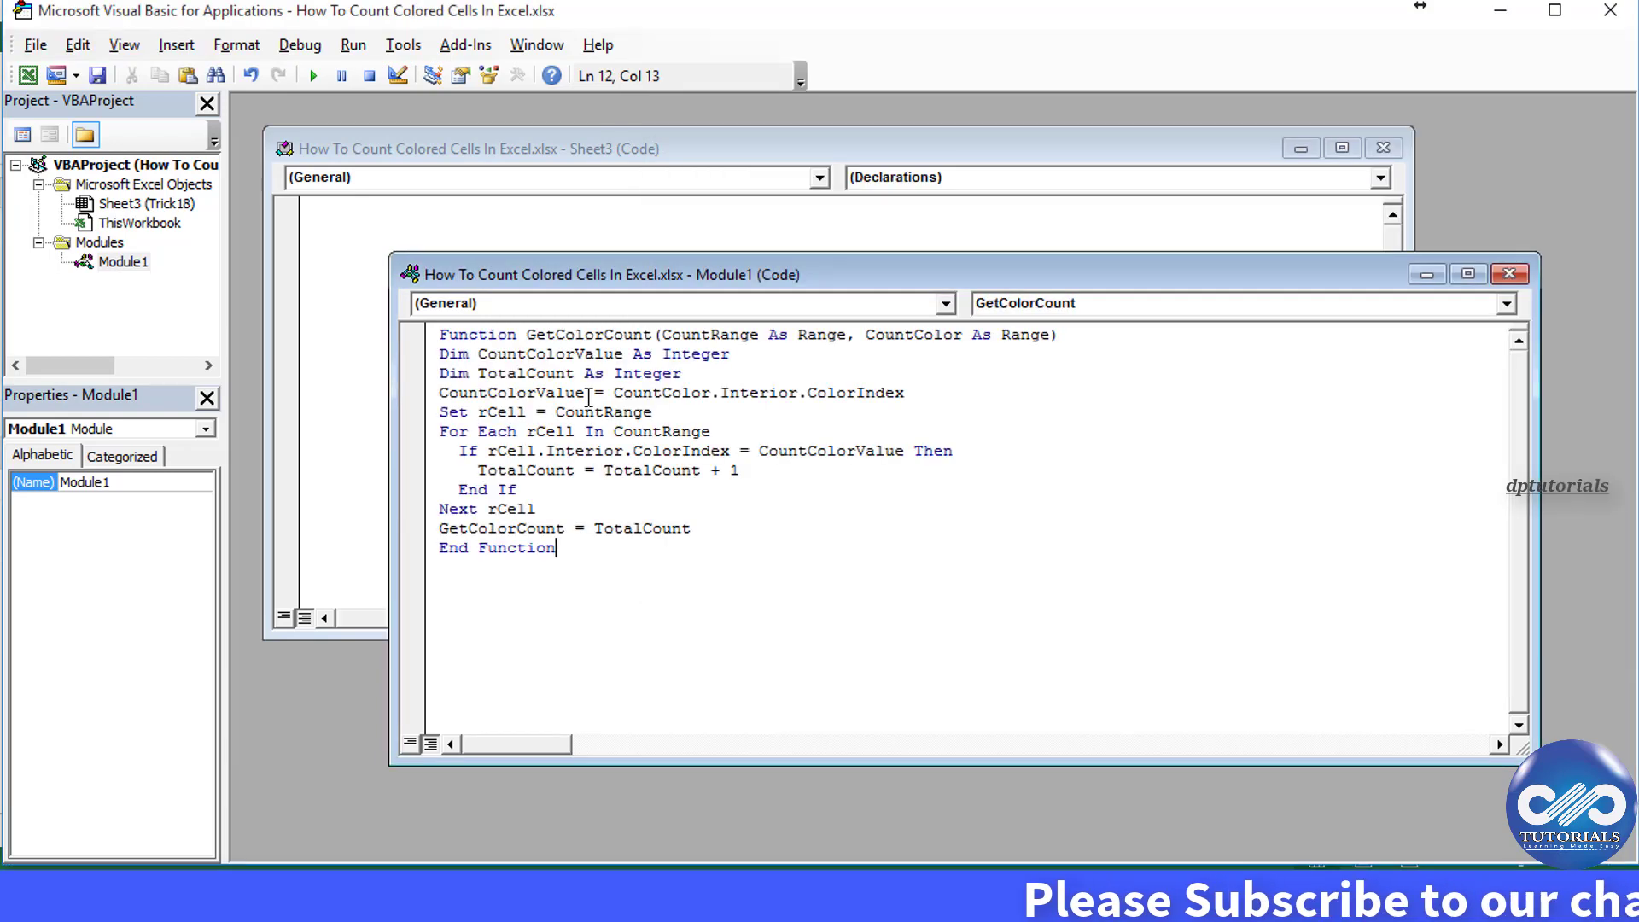
key(ctrl+s)
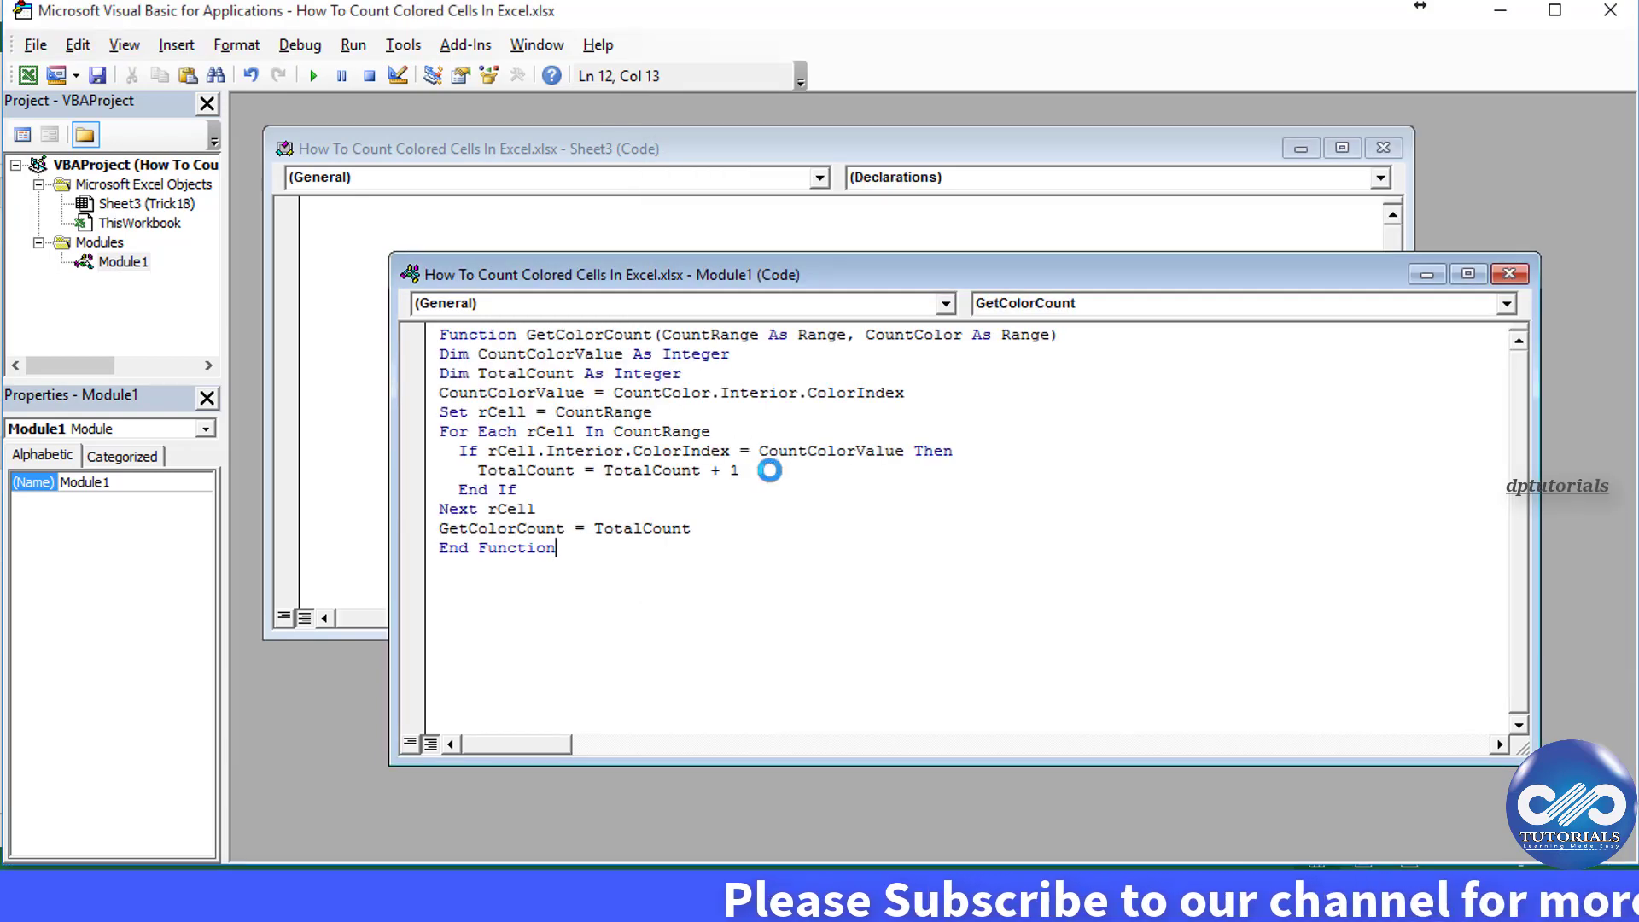
click(736, 540)
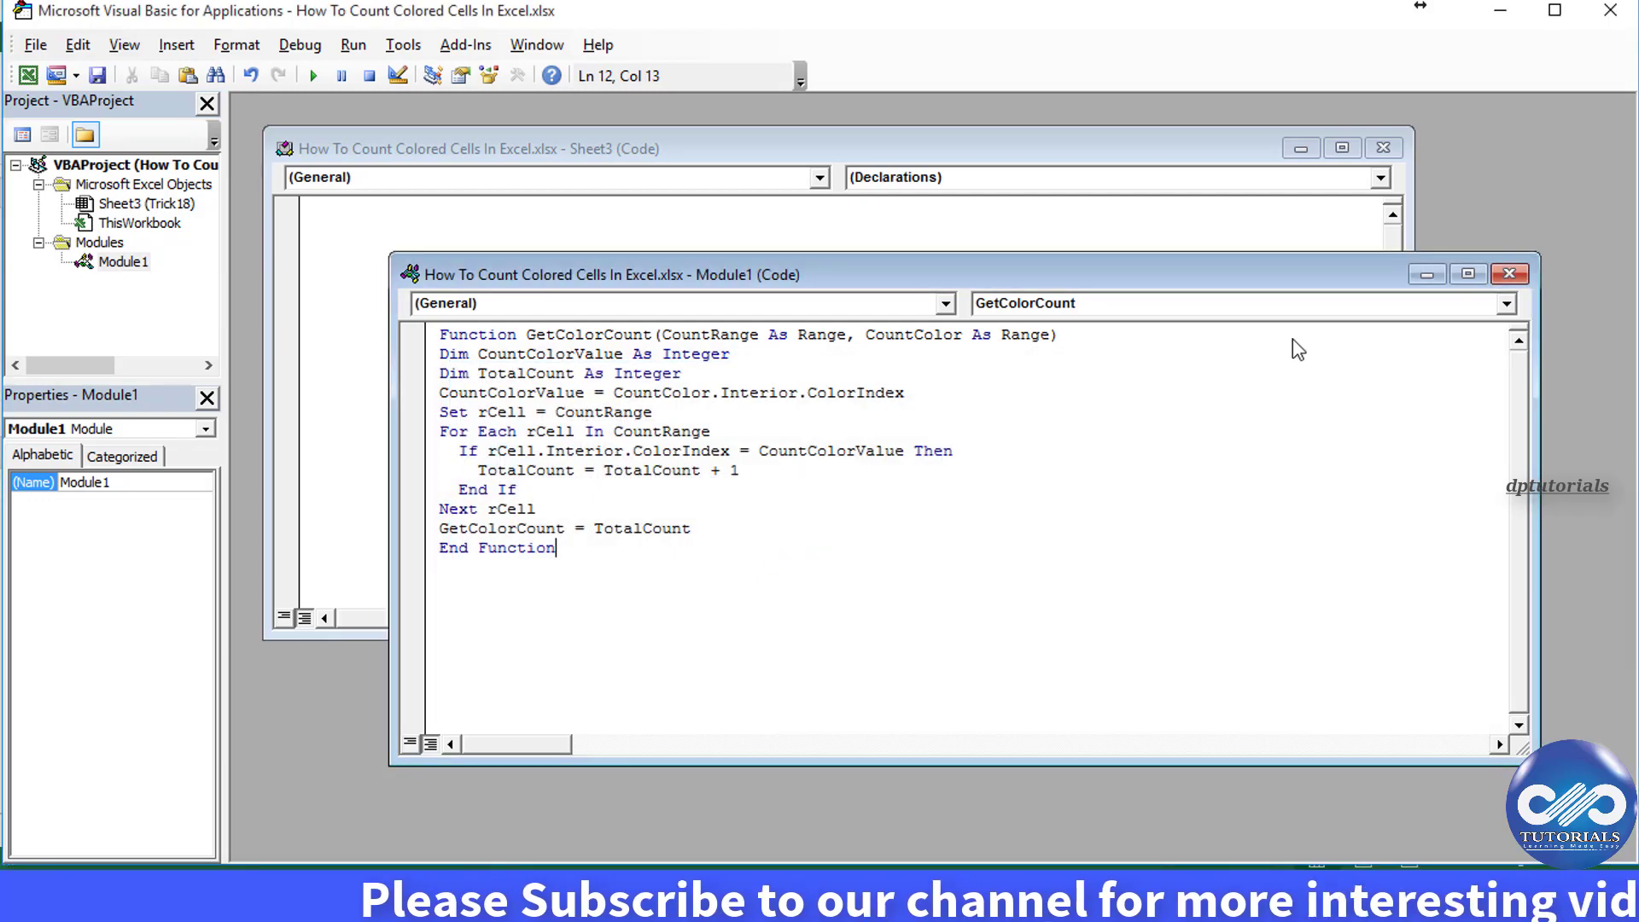
Close the VBA editor and select cell J4 beside the orange swatch.
click(1599, 16)
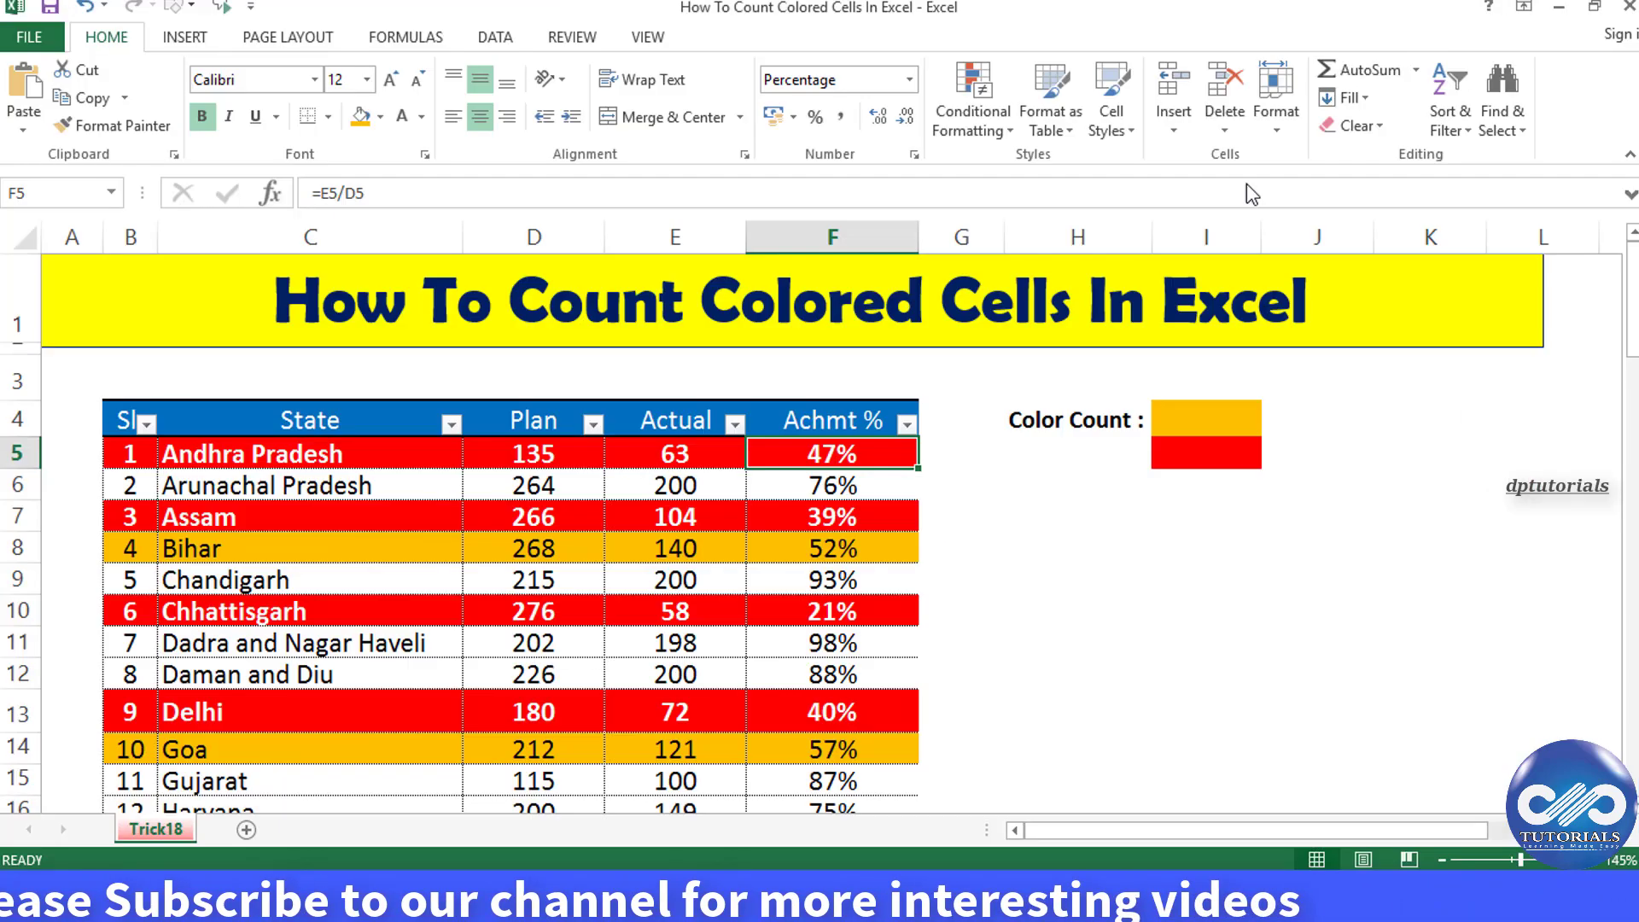
click(1074, 583)
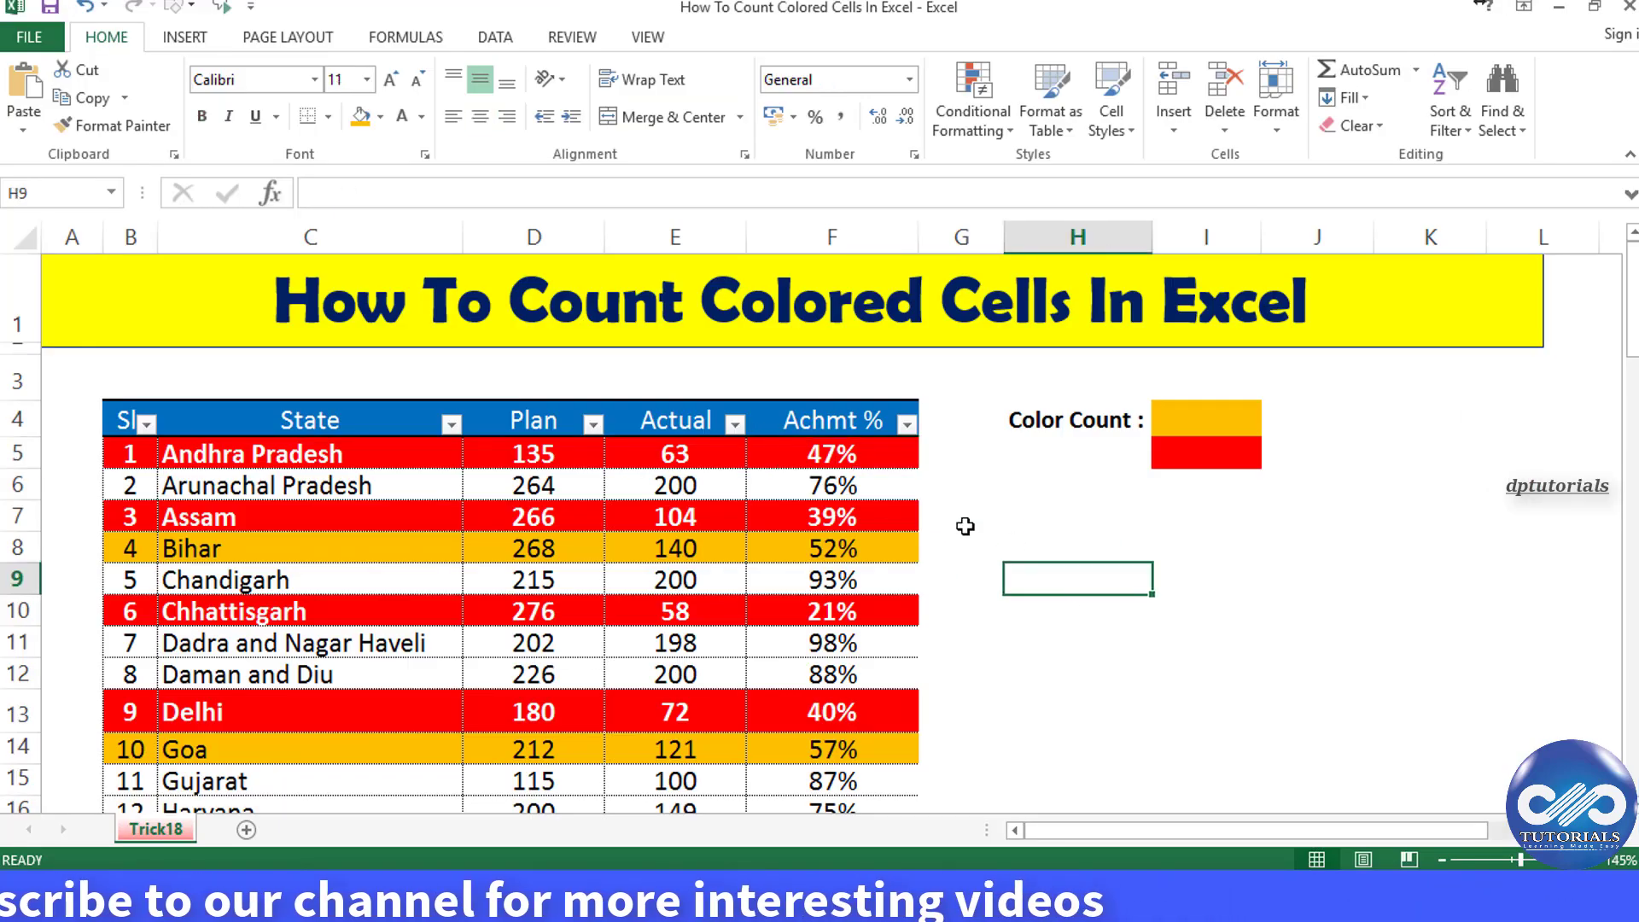
click(1212, 418)
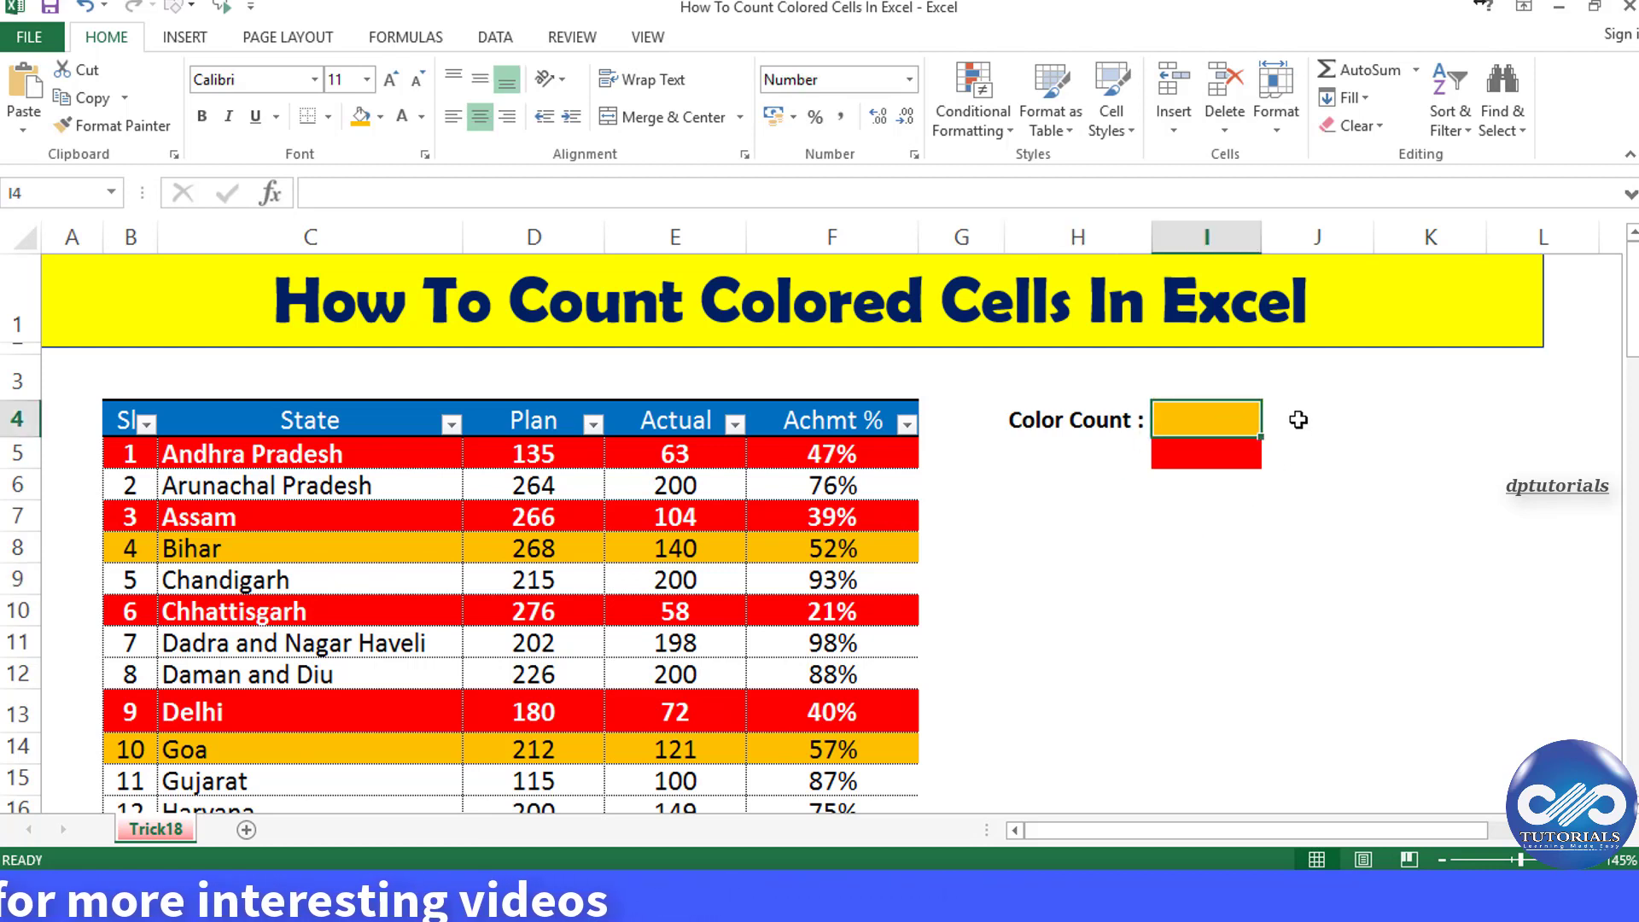
click(1331, 431)
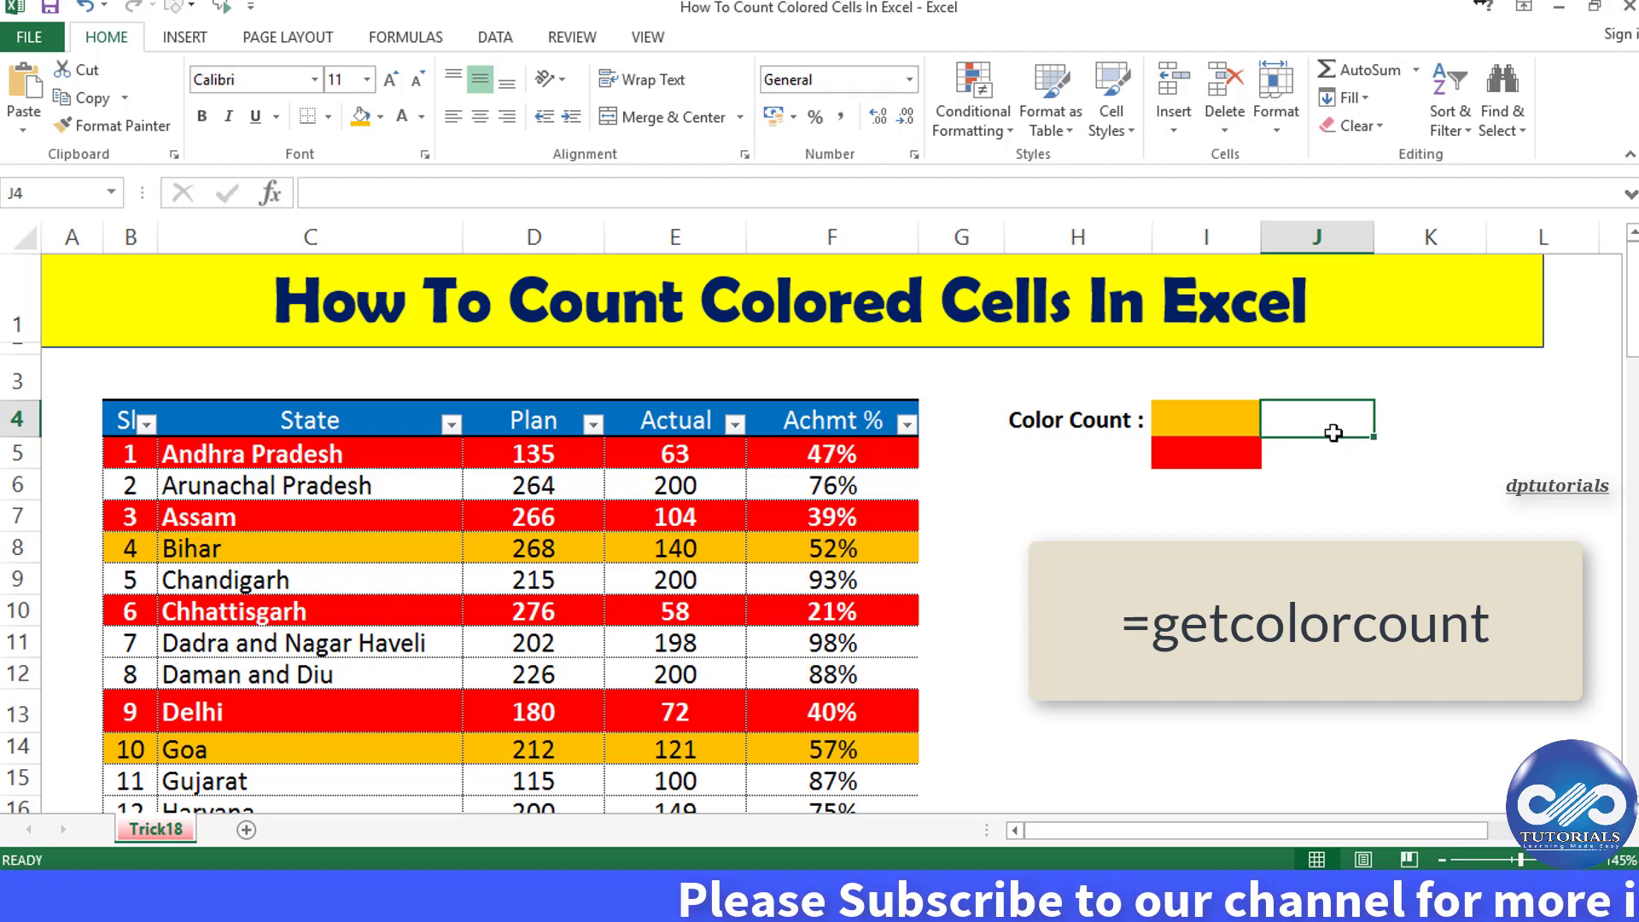
Enter =GetColorCount(F5:F38,I4) in J4, which returns 9 orange cells.
text(=get)
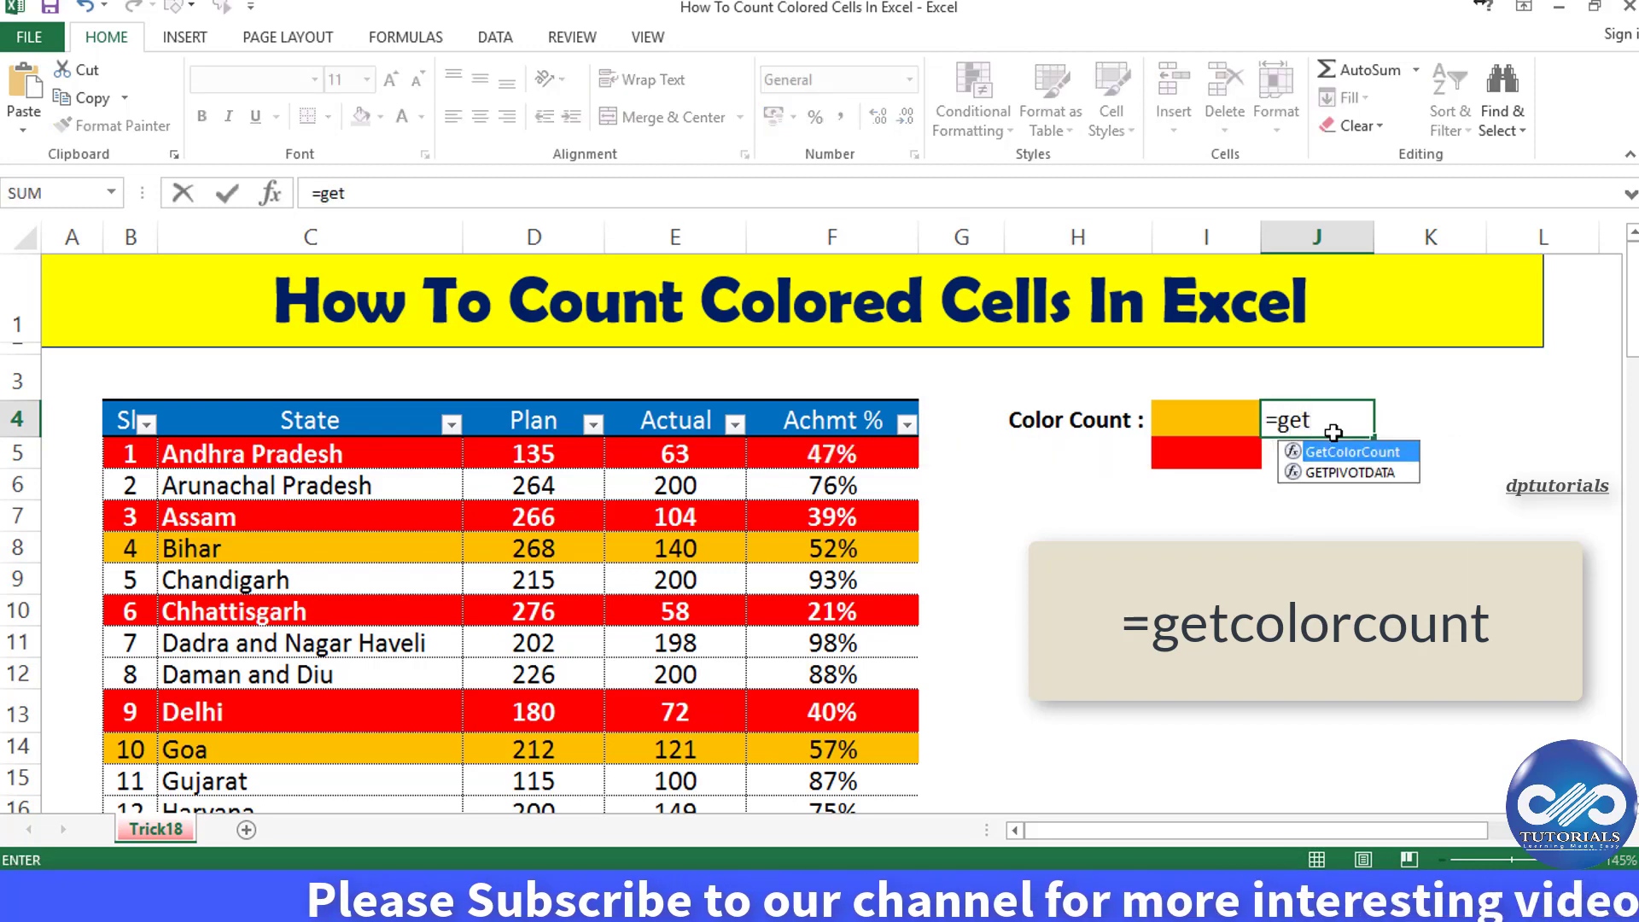
text(color)
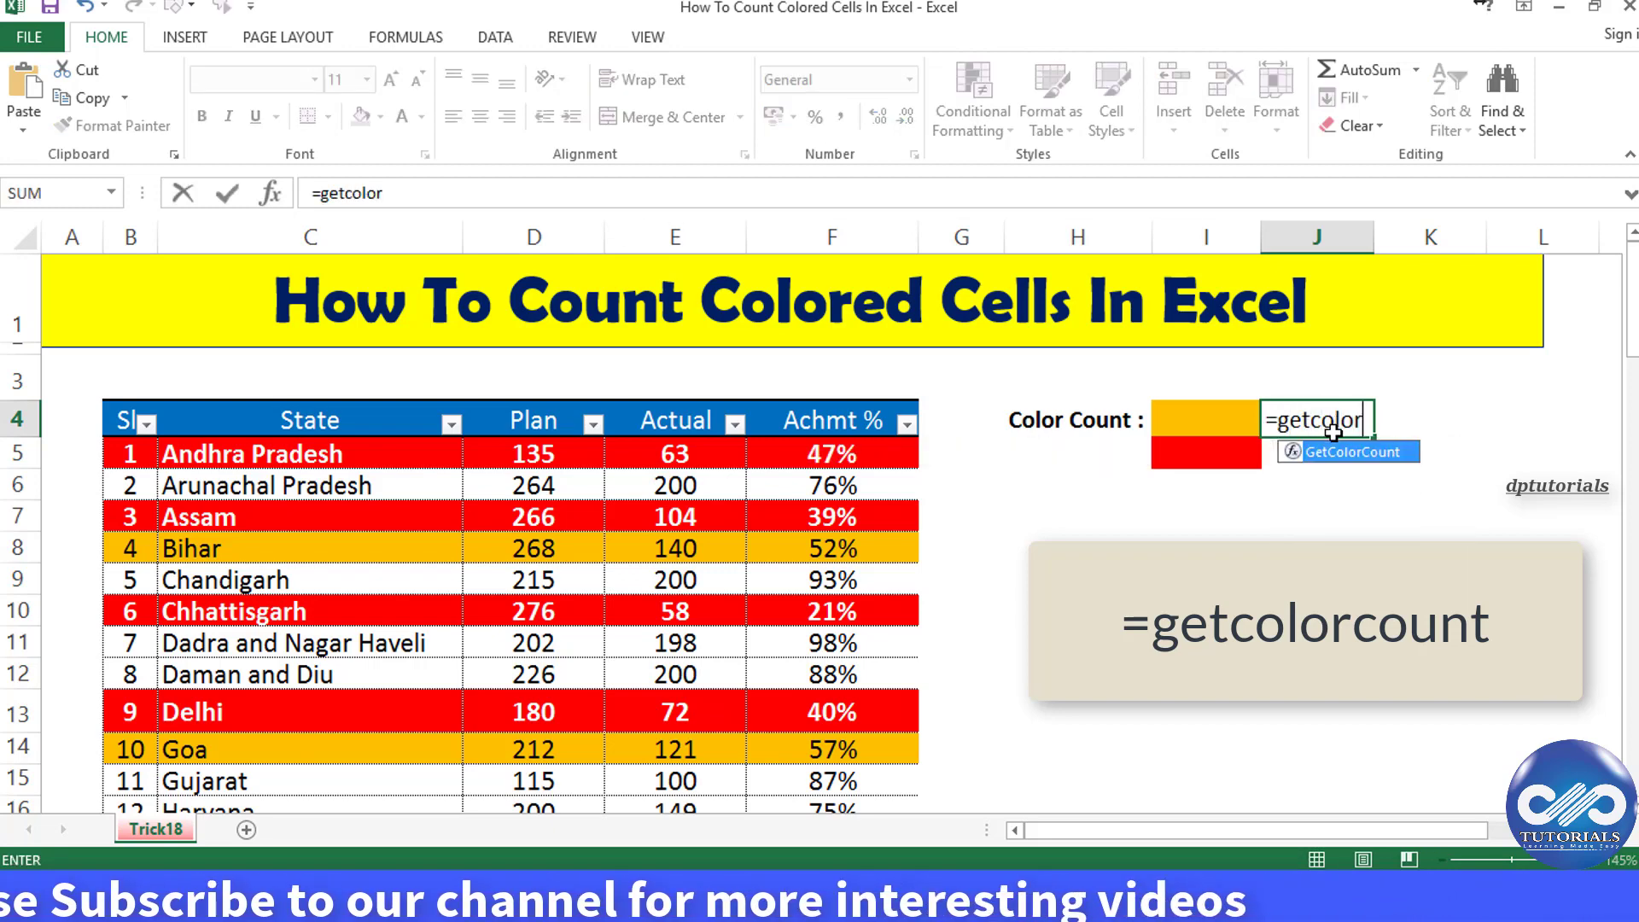
key(Tab)
key(F2)
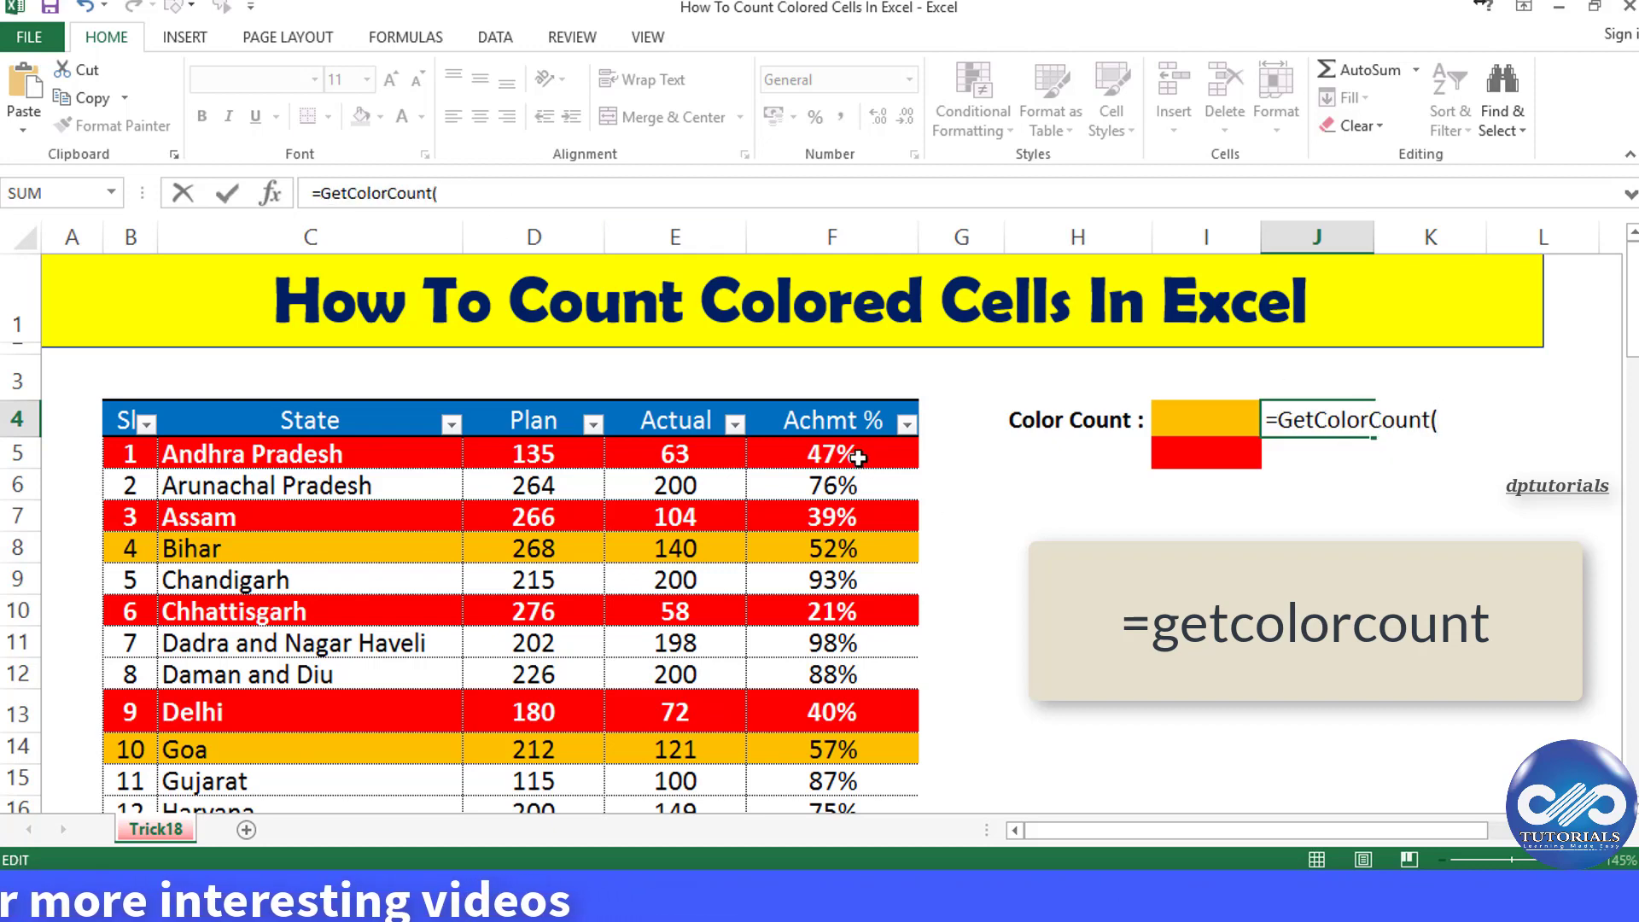
drag(857, 459, 822, 732)
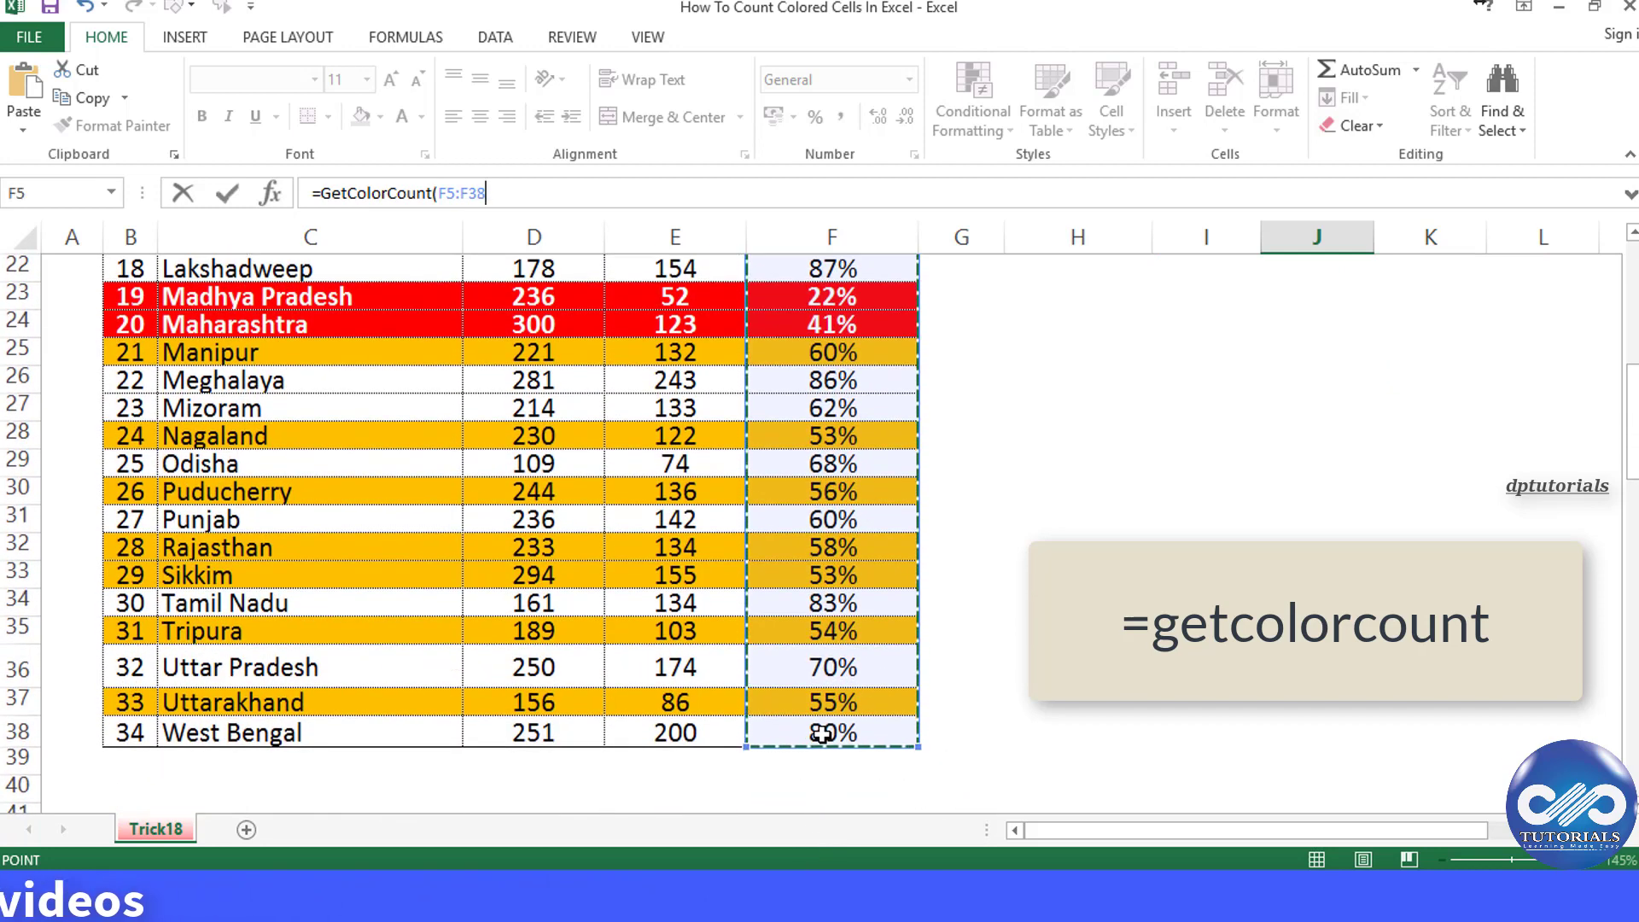
drag(1632, 478, 1632, 272)
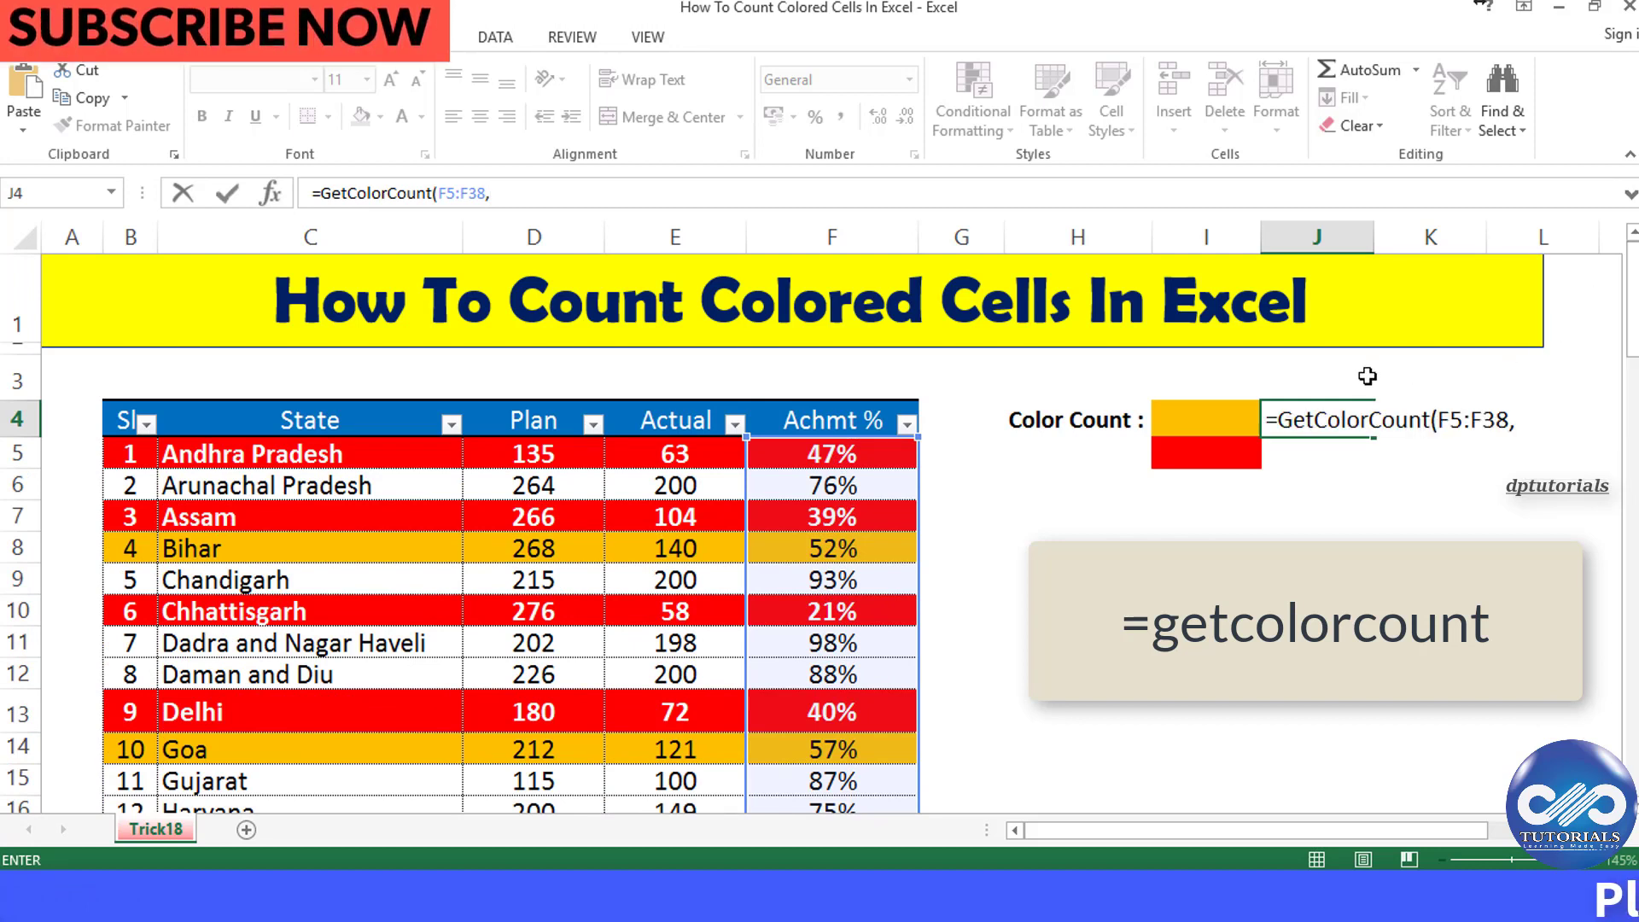
click(1226, 417)
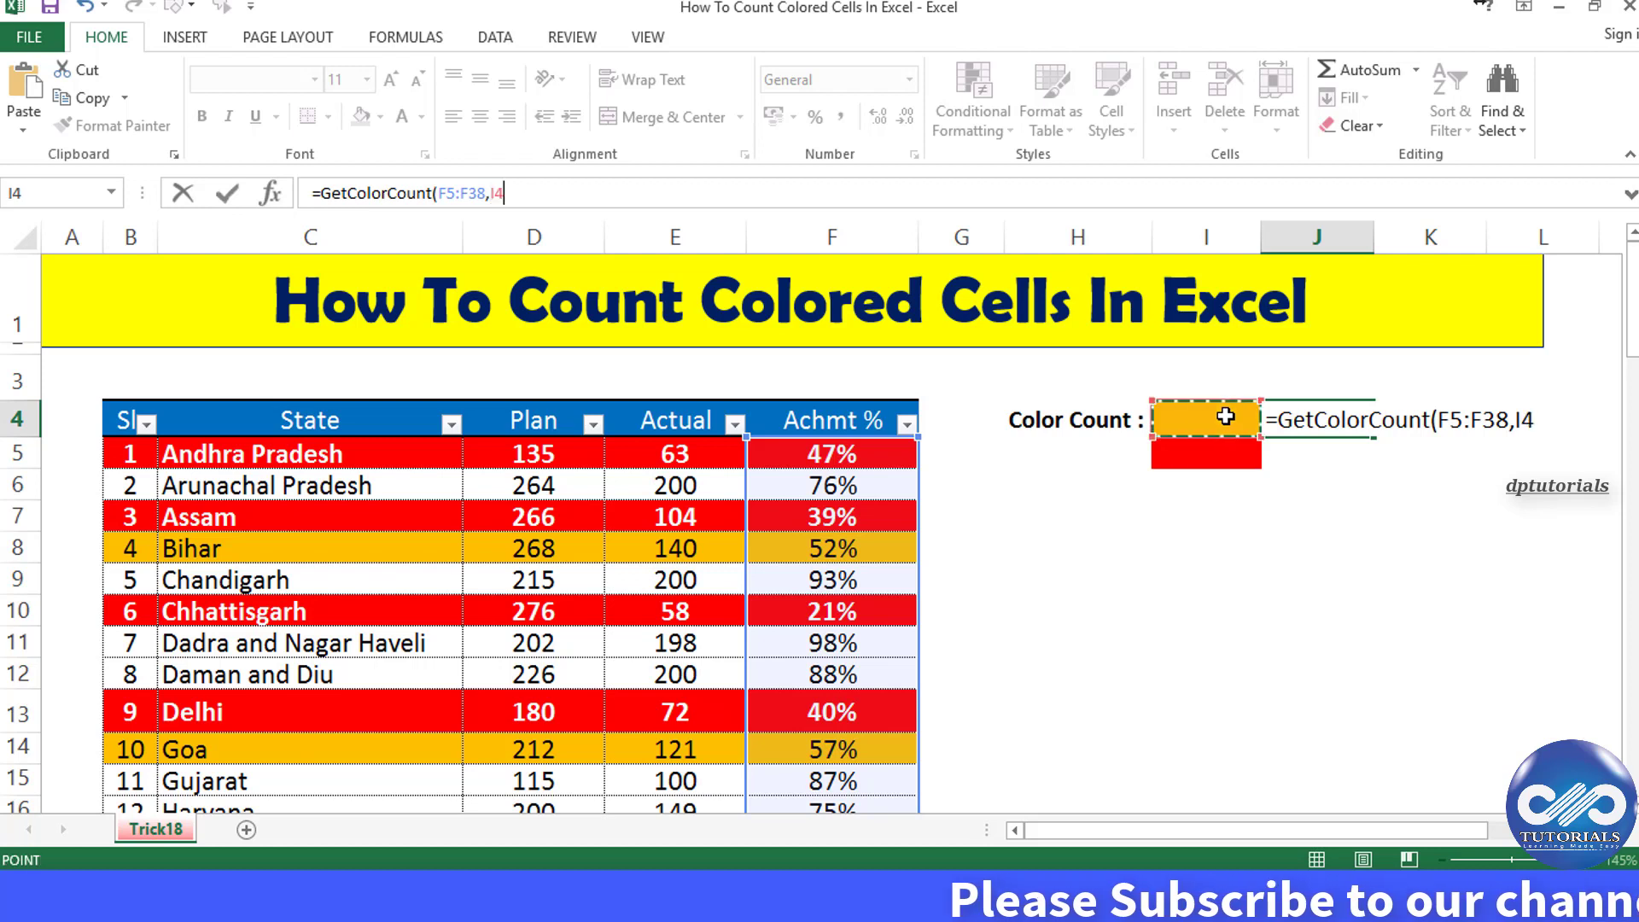
text())
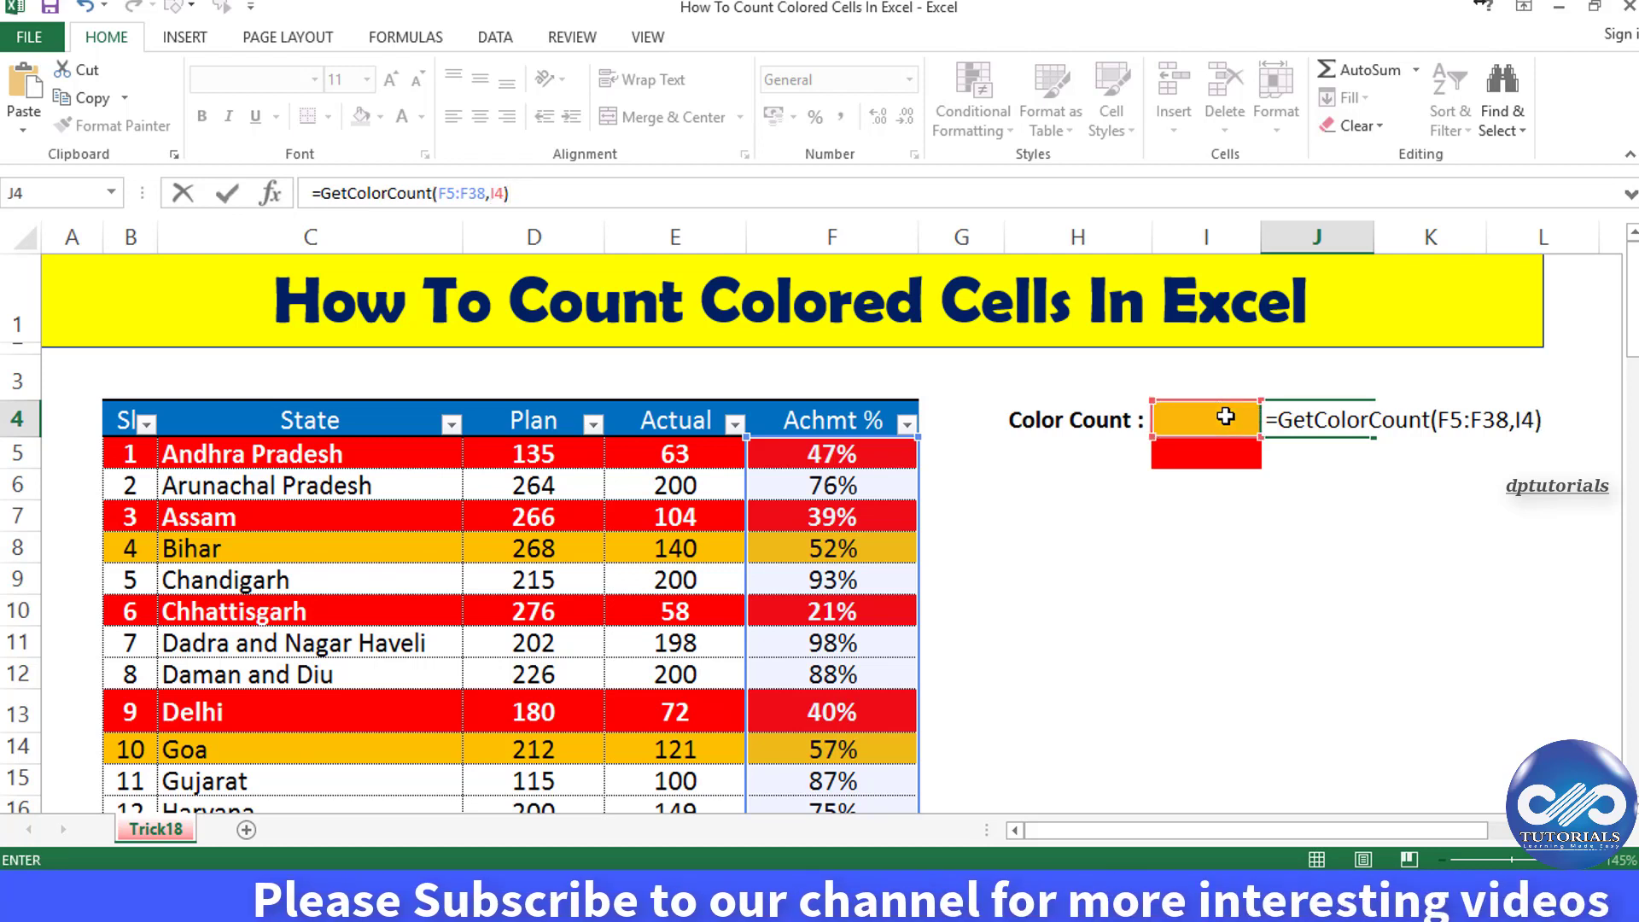
key(Return)
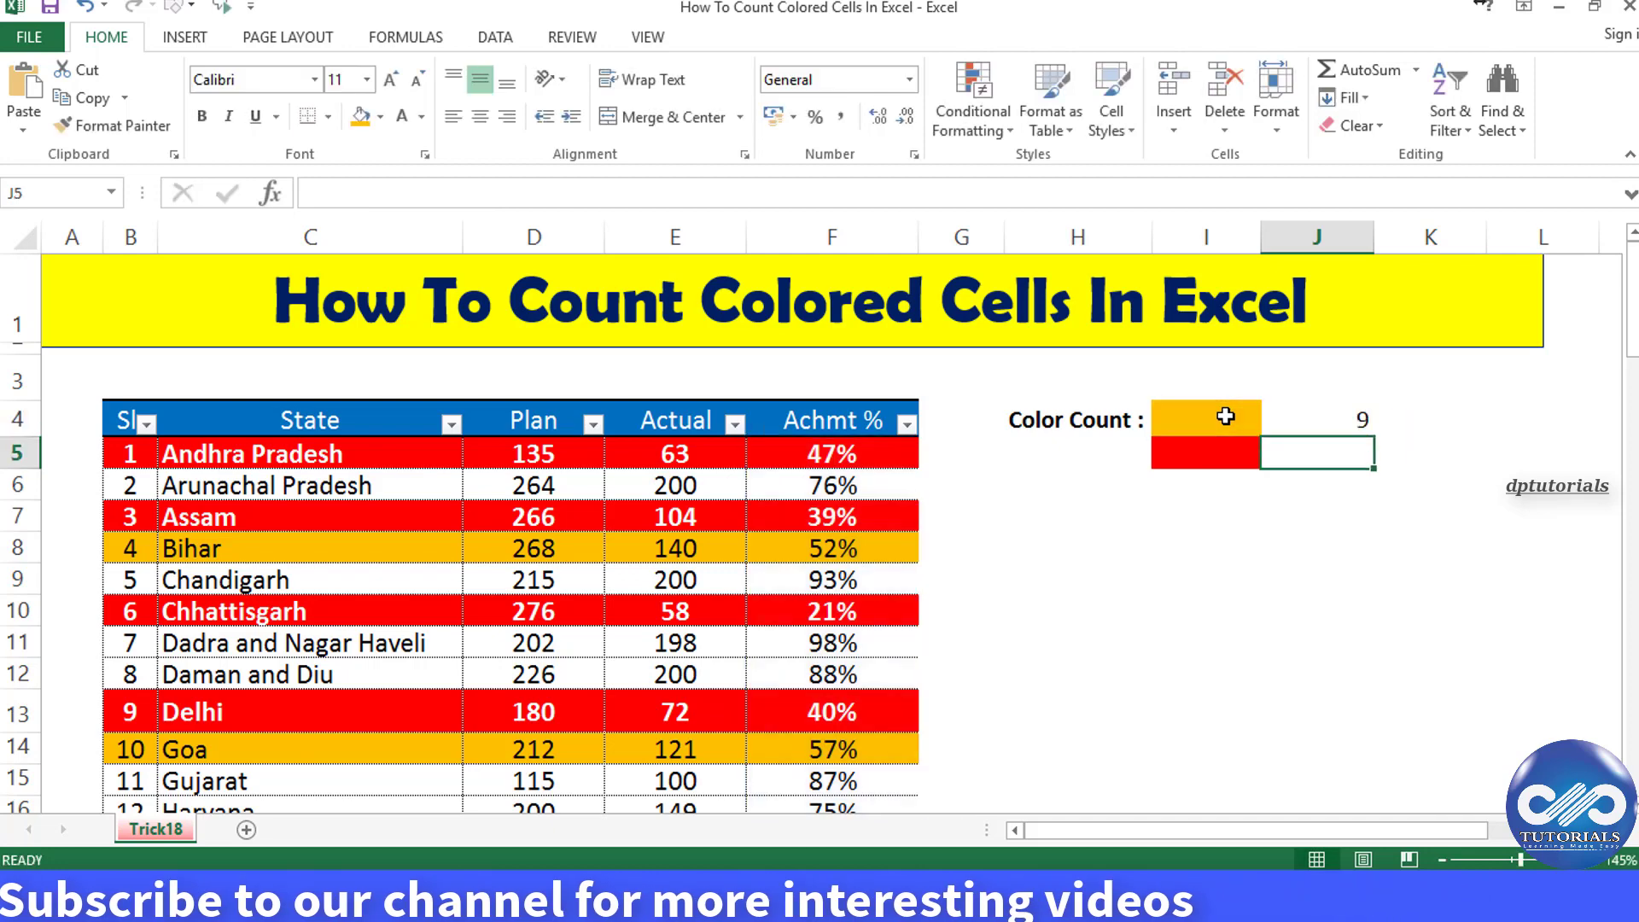
click(1289, 423)
drag(1305, 437, 1305, 452)
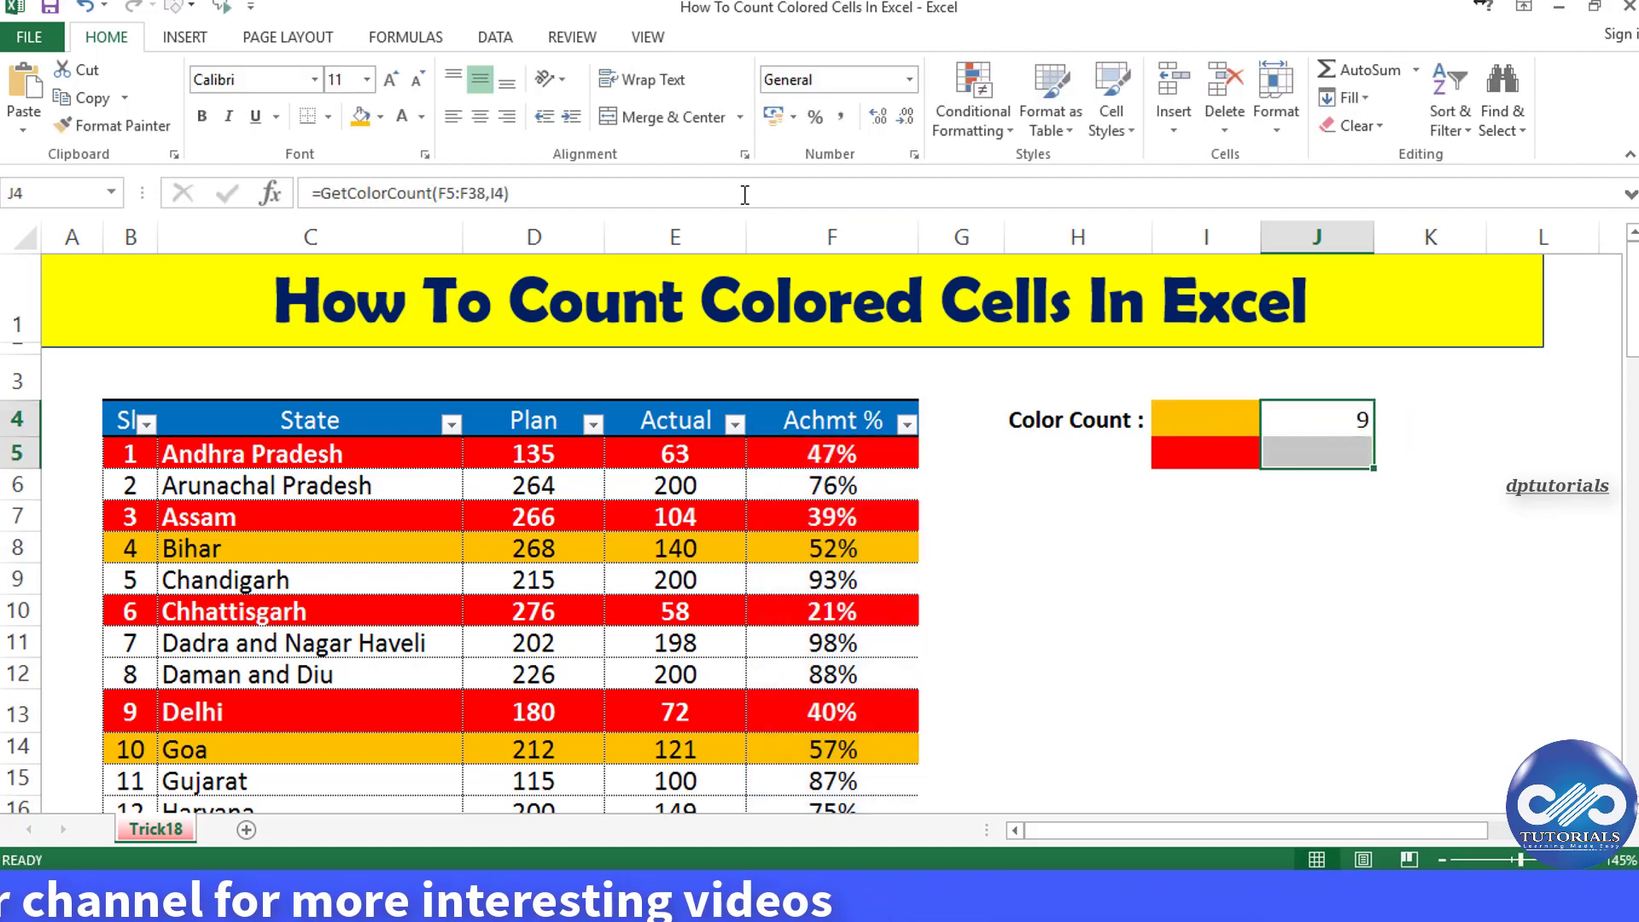
click(907, 424)
mouse_move(765, 525)
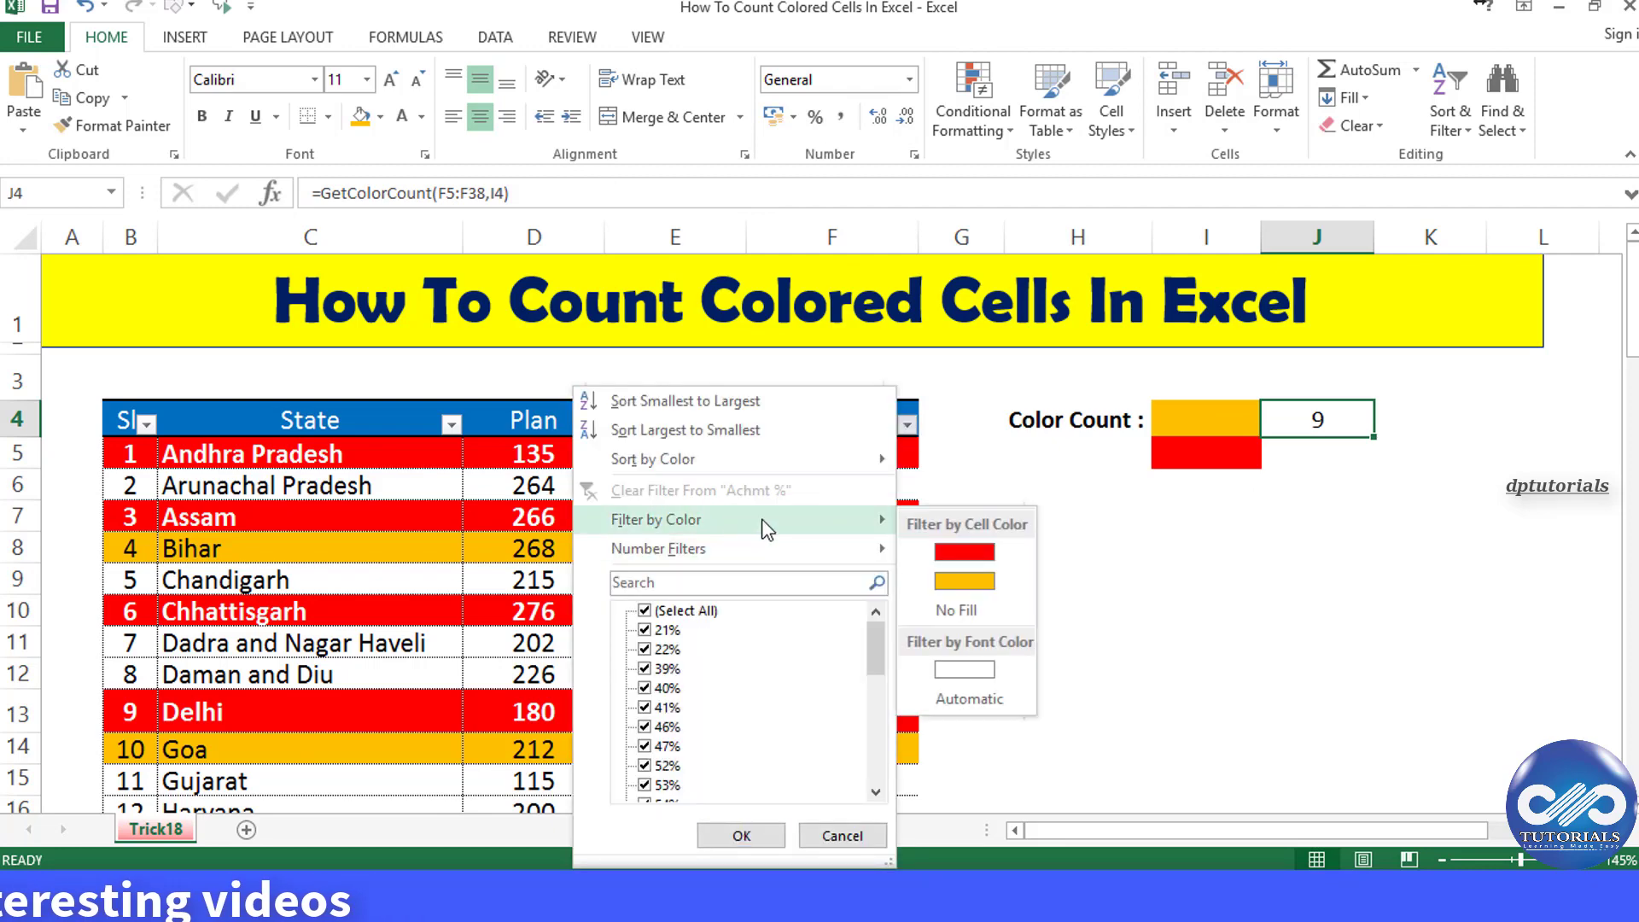
click(963, 582)
drag(867, 455, 867, 677)
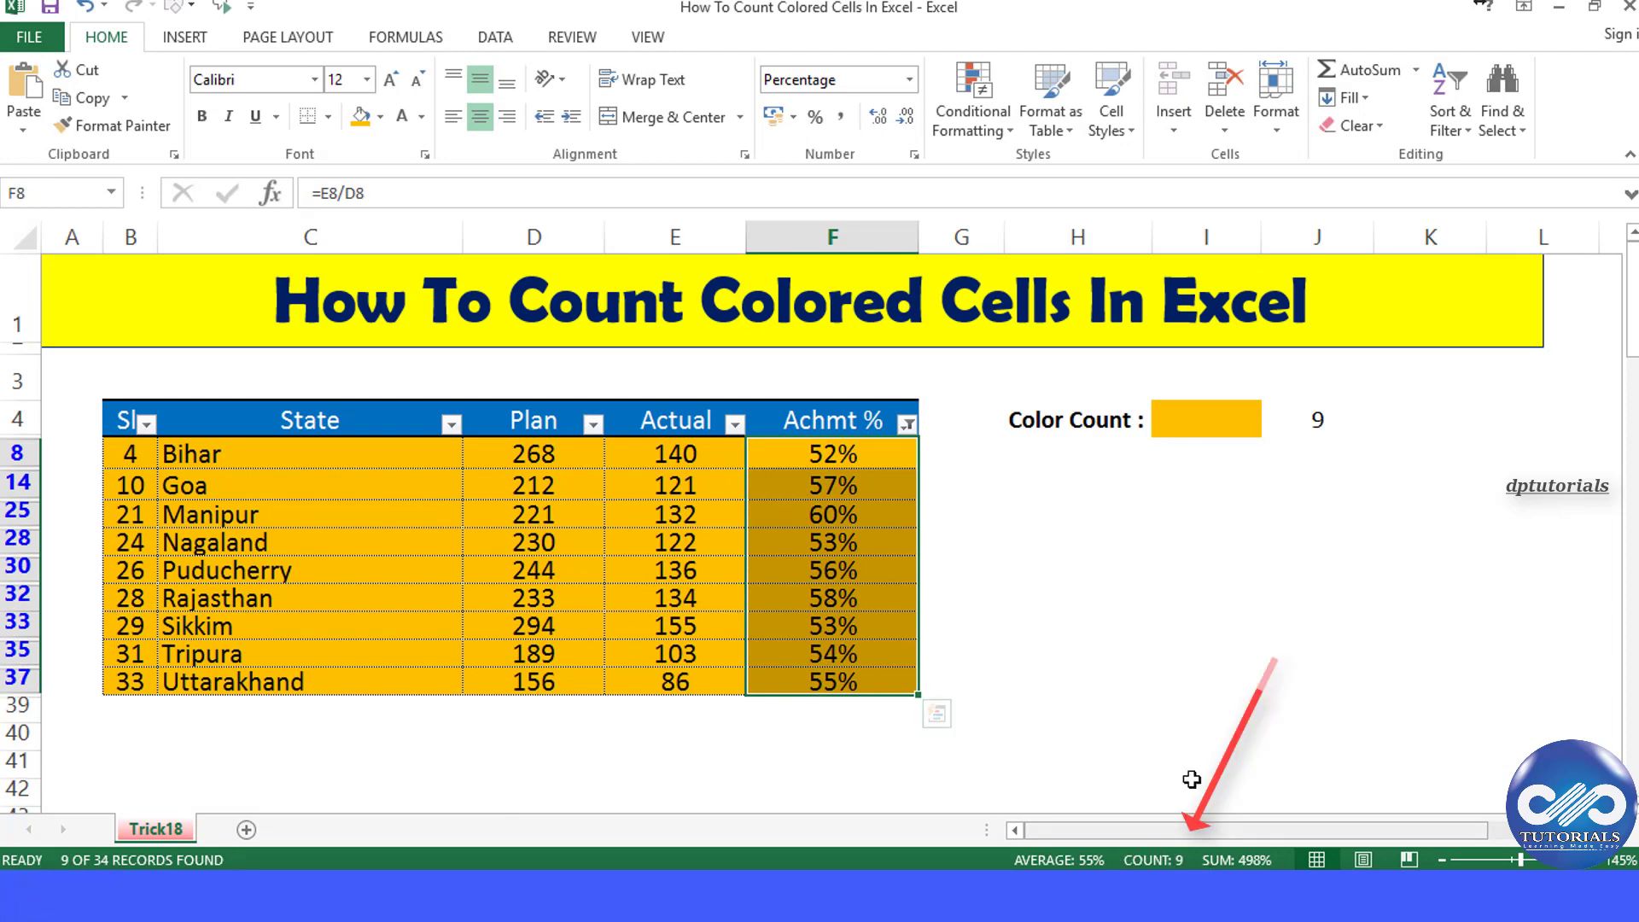
click(912, 427)
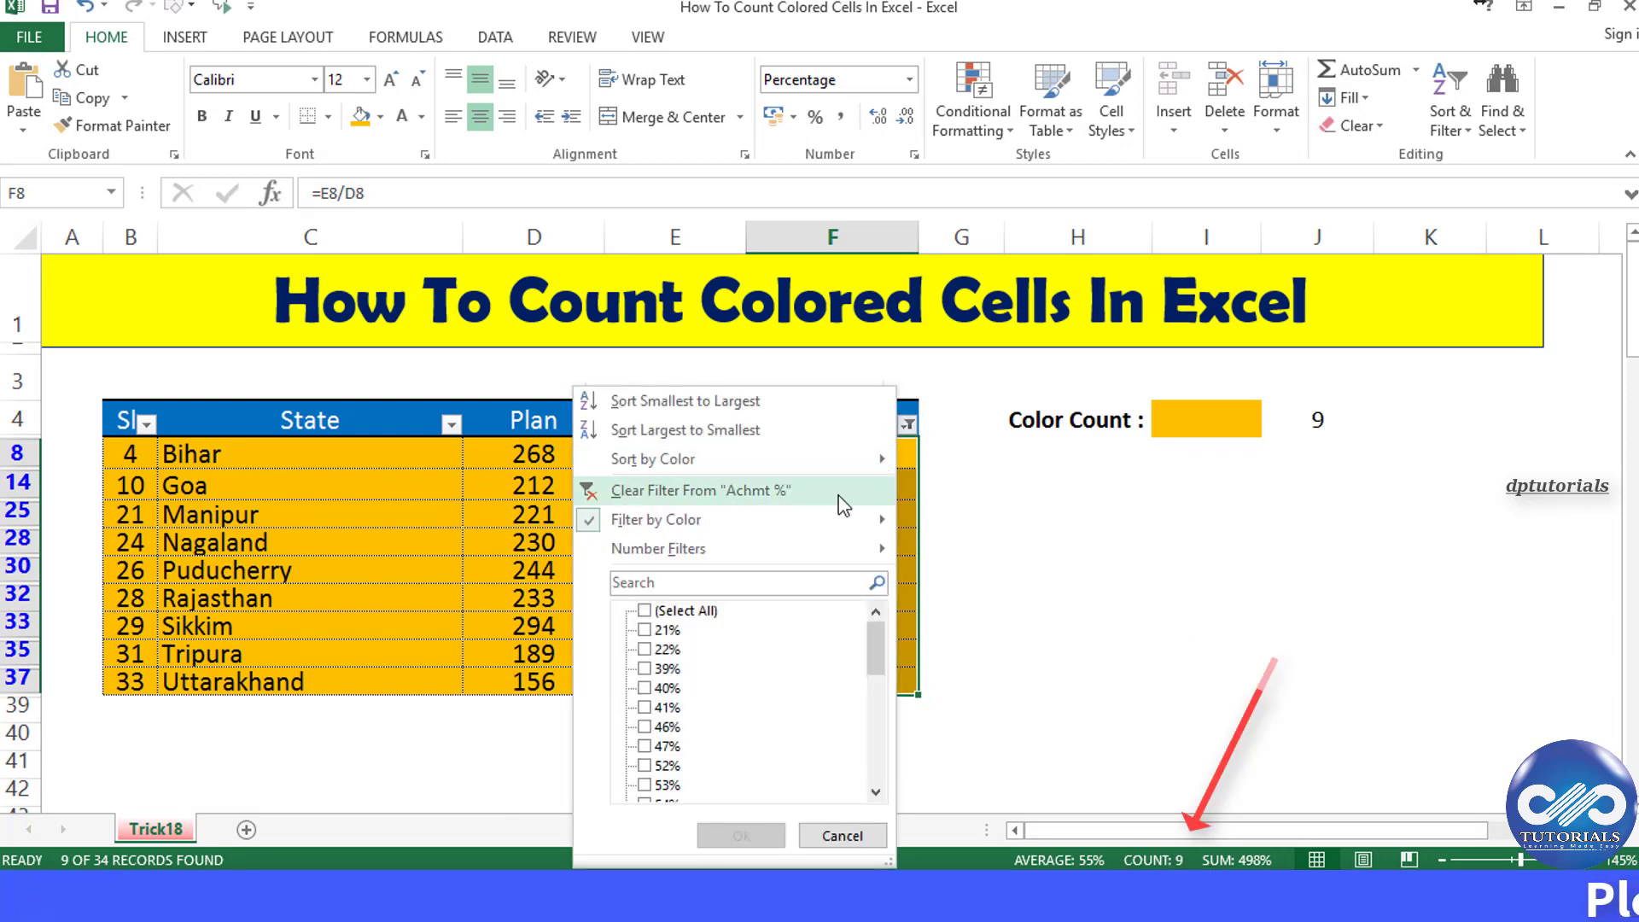
click(839, 491)
click(1255, 452)
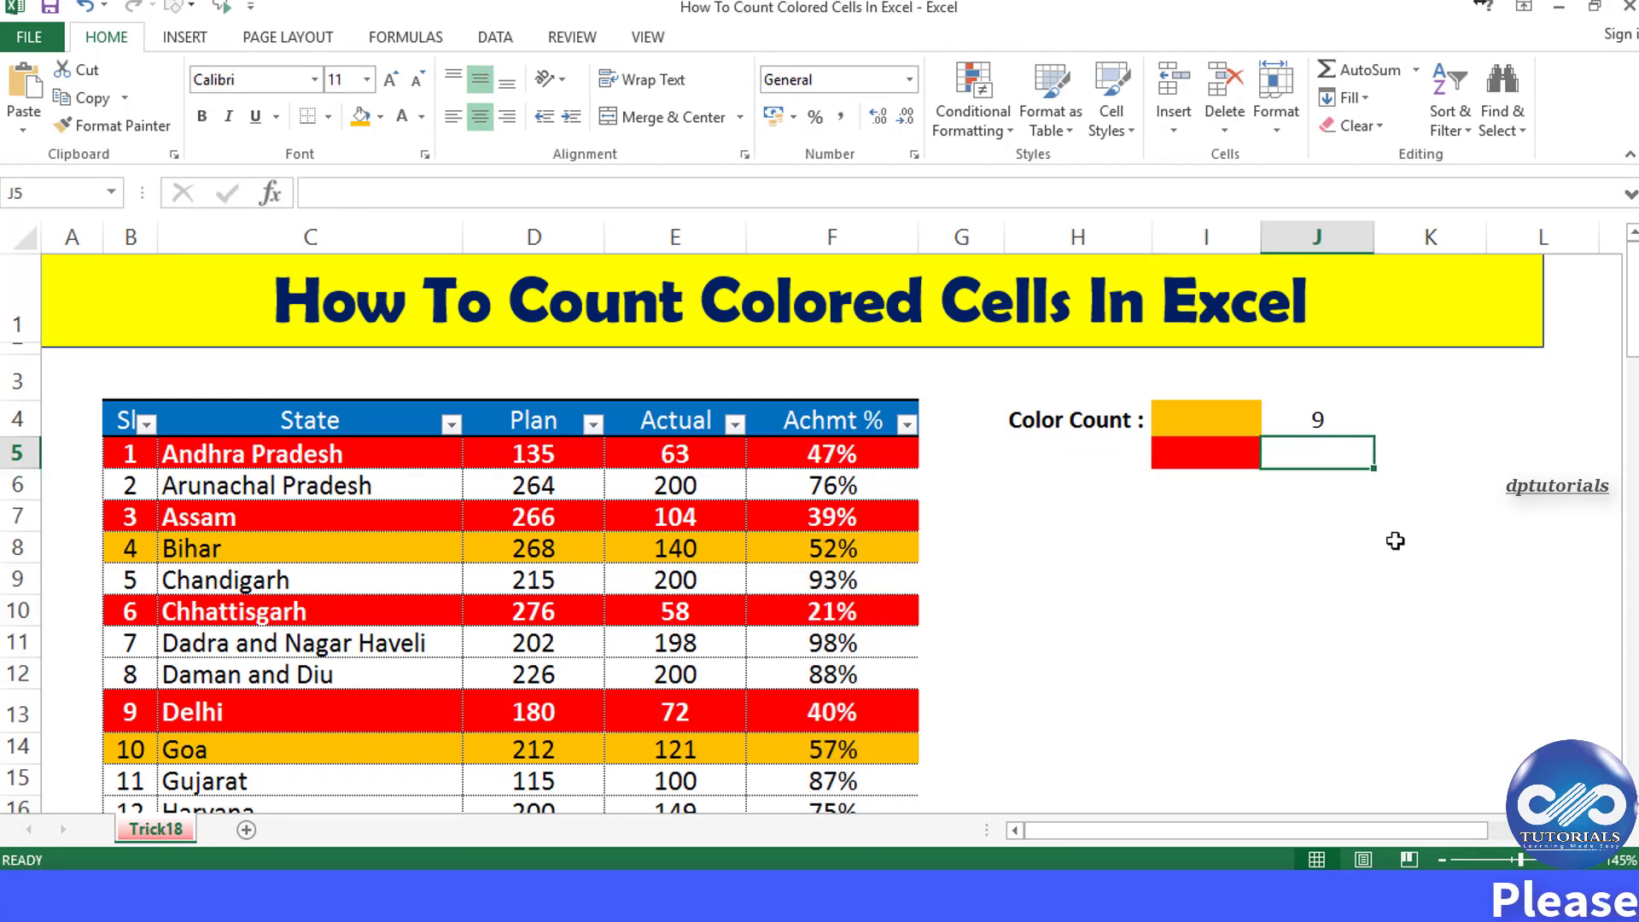
text(=get)
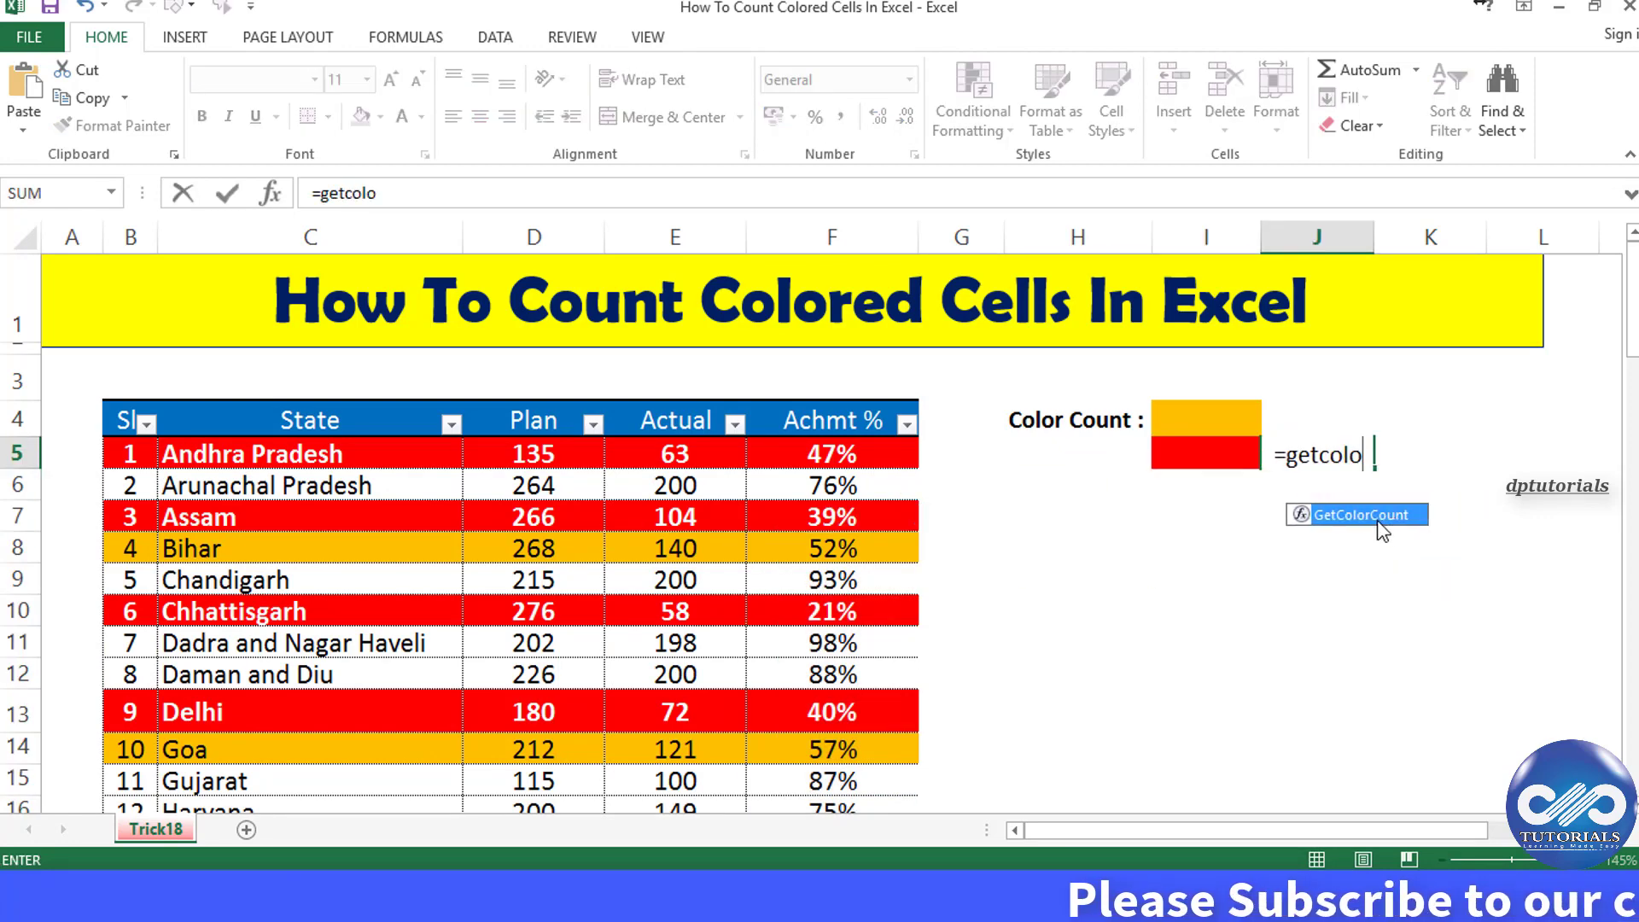
text(colo)
Enter =GetColorCount(F5:F38,I5) in J5, which returns 8 red cells.
double_click(1380, 515)
click(882, 453)
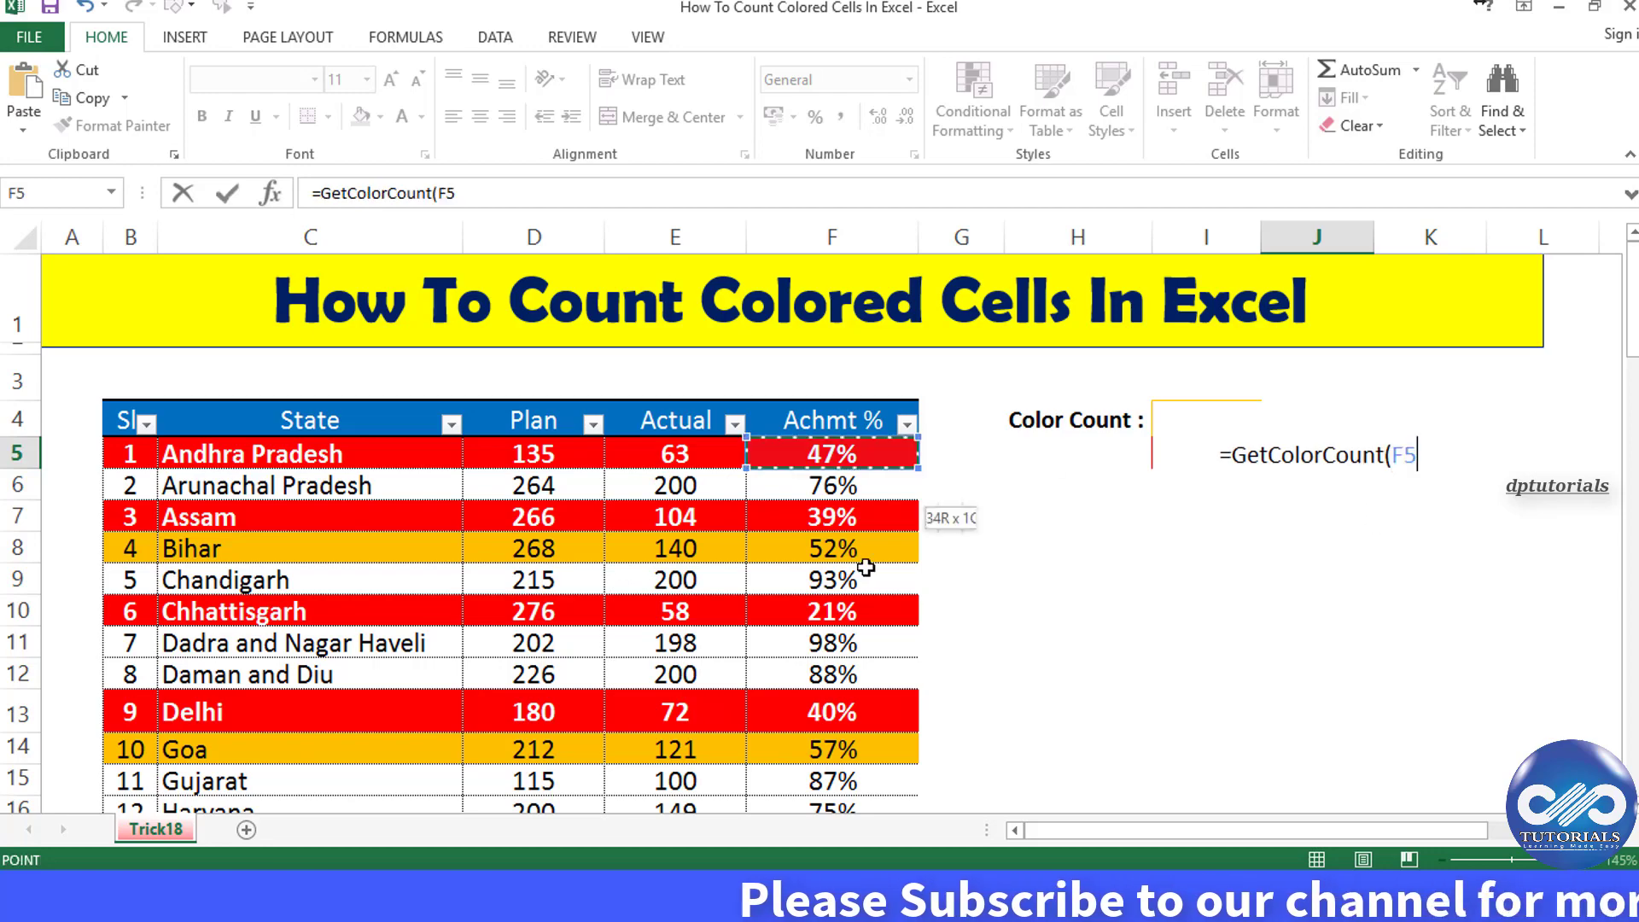
drag(867, 568, 858, 802)
text(,)
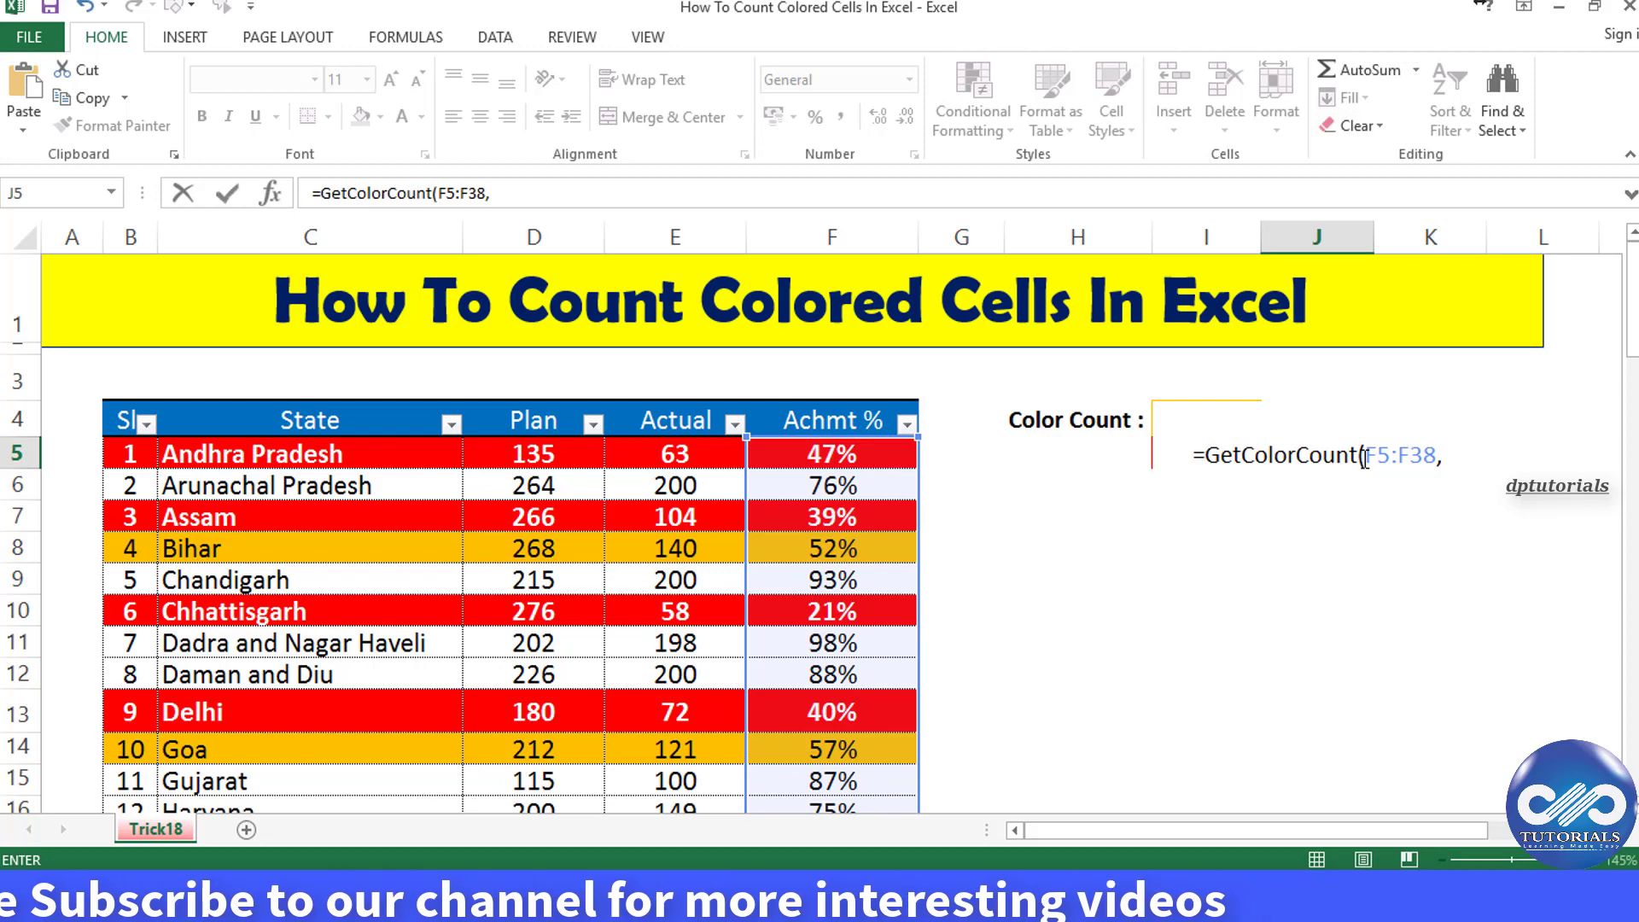
text(i5)
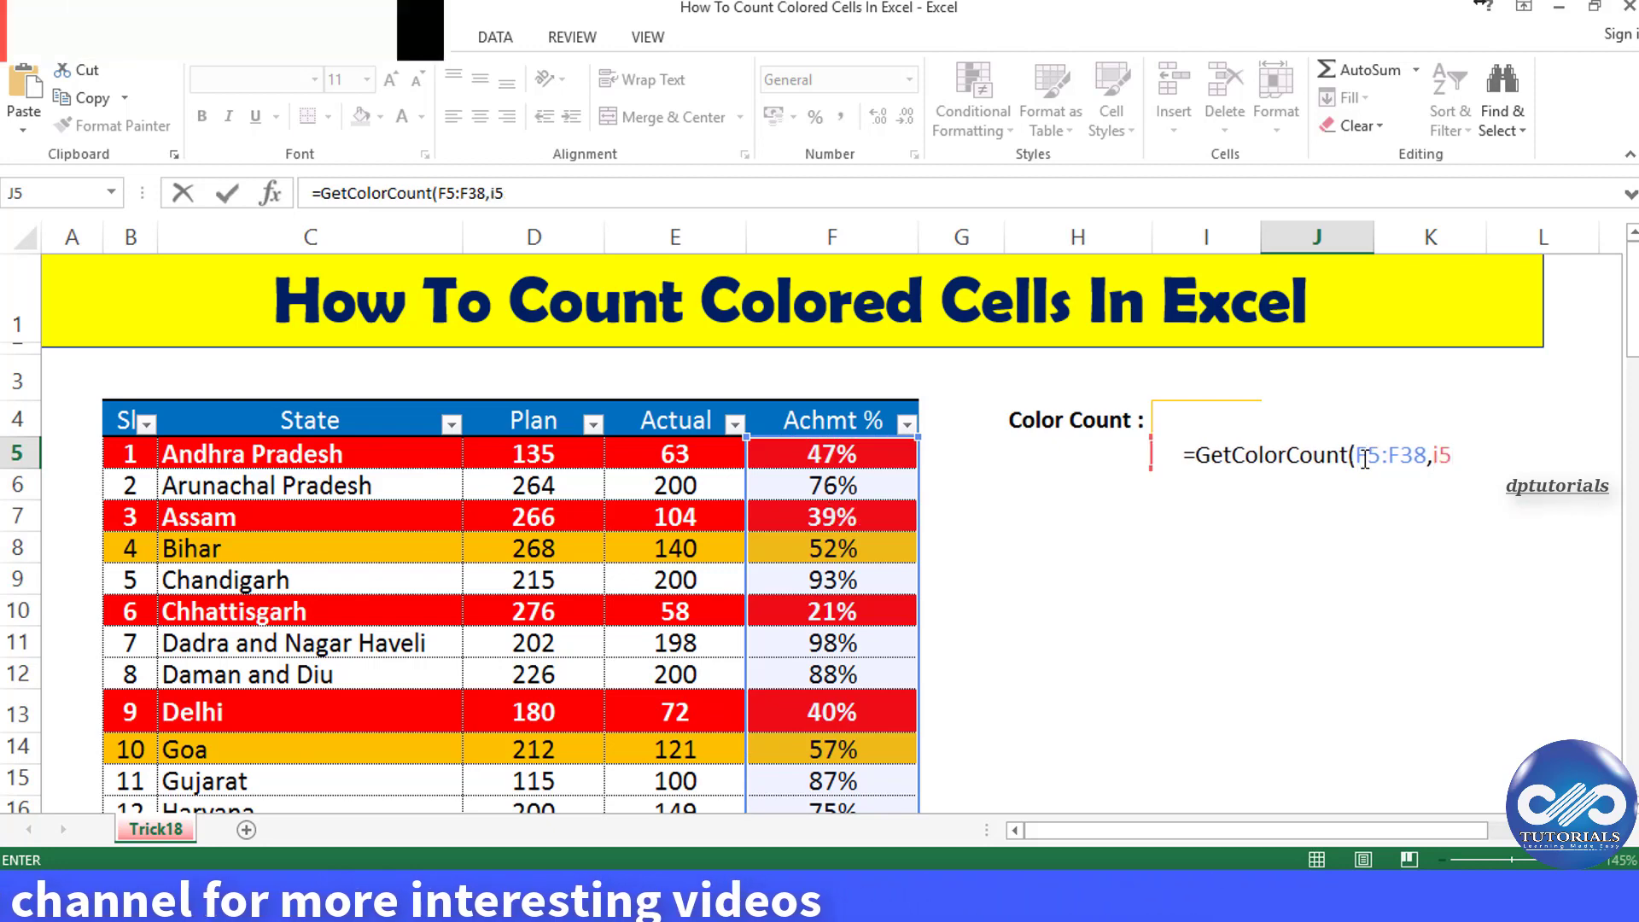
text())
key(Return)
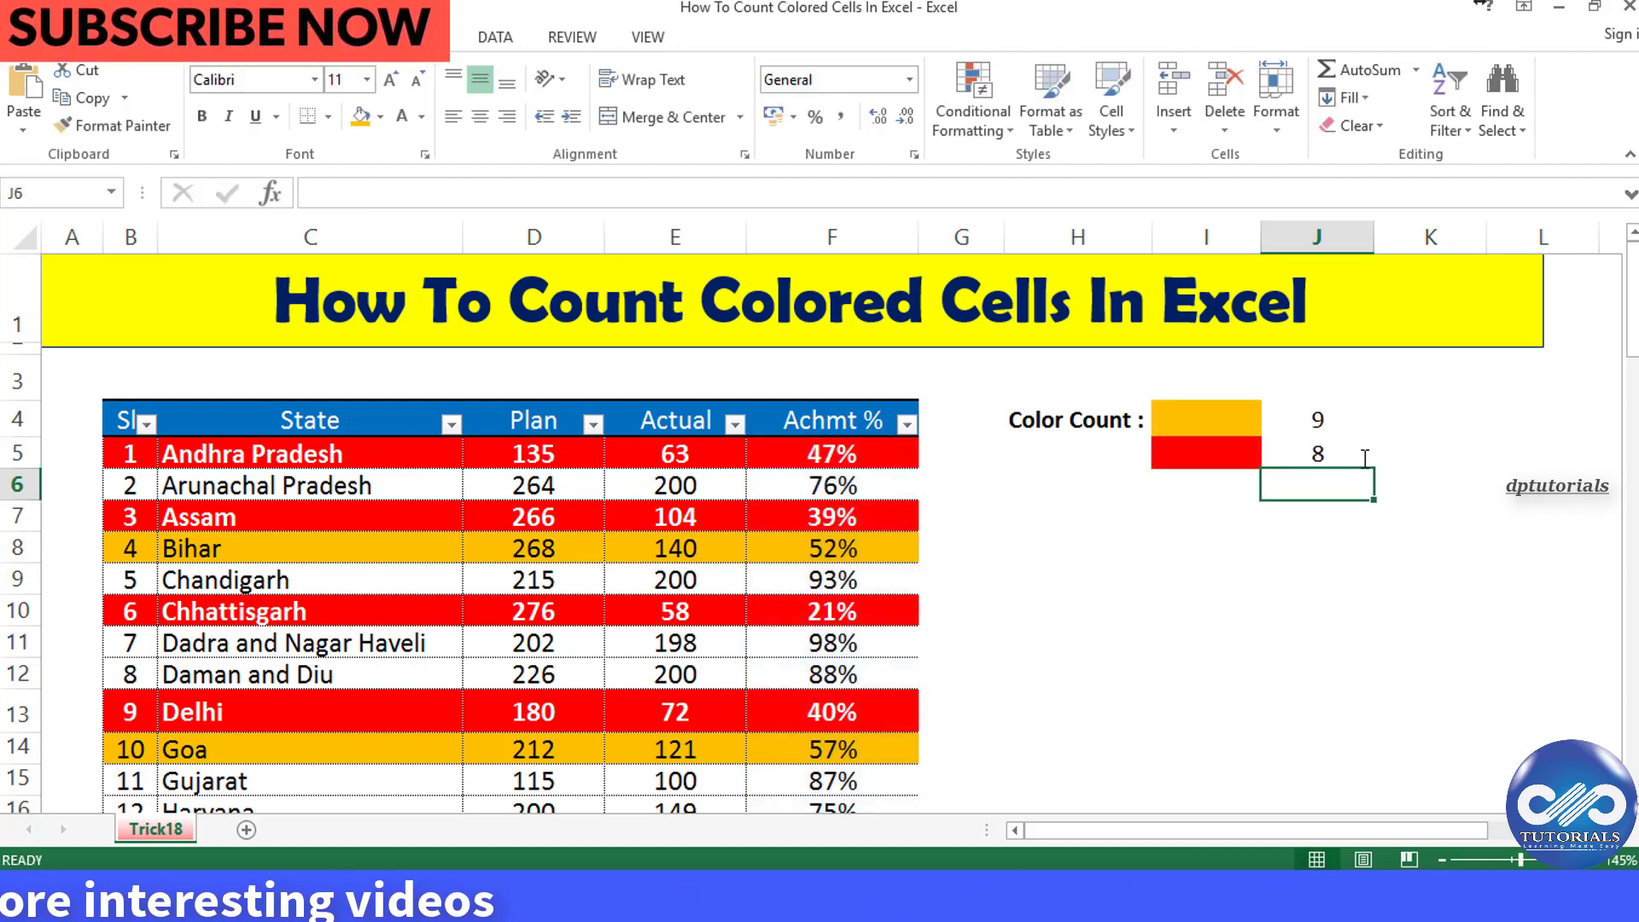
click(1365, 457)
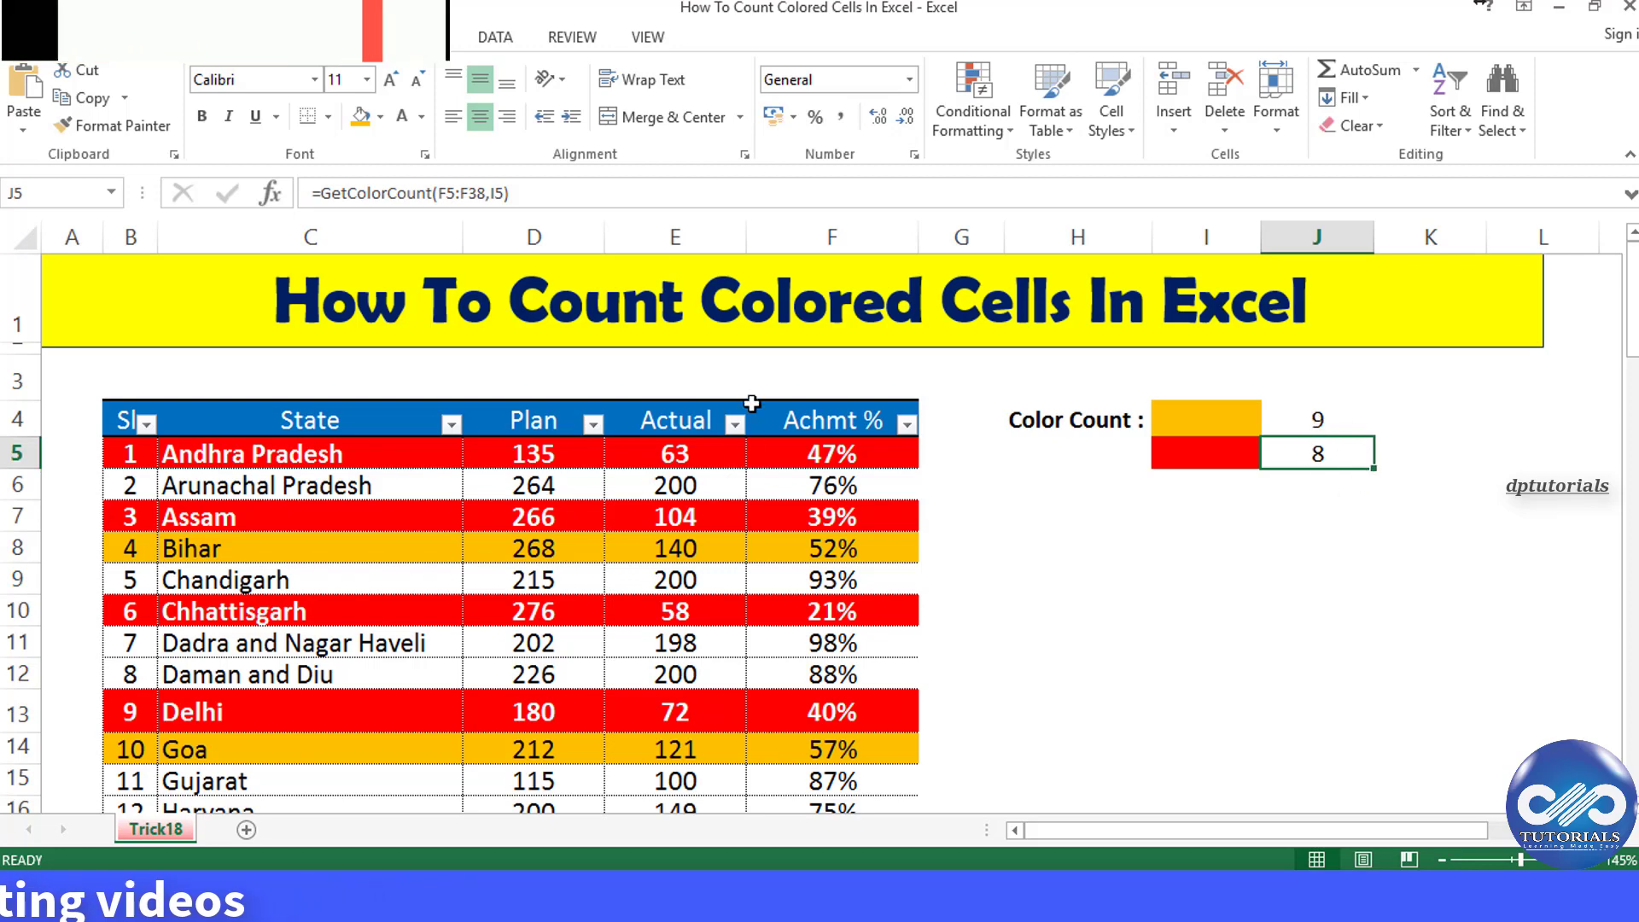
click(906, 425)
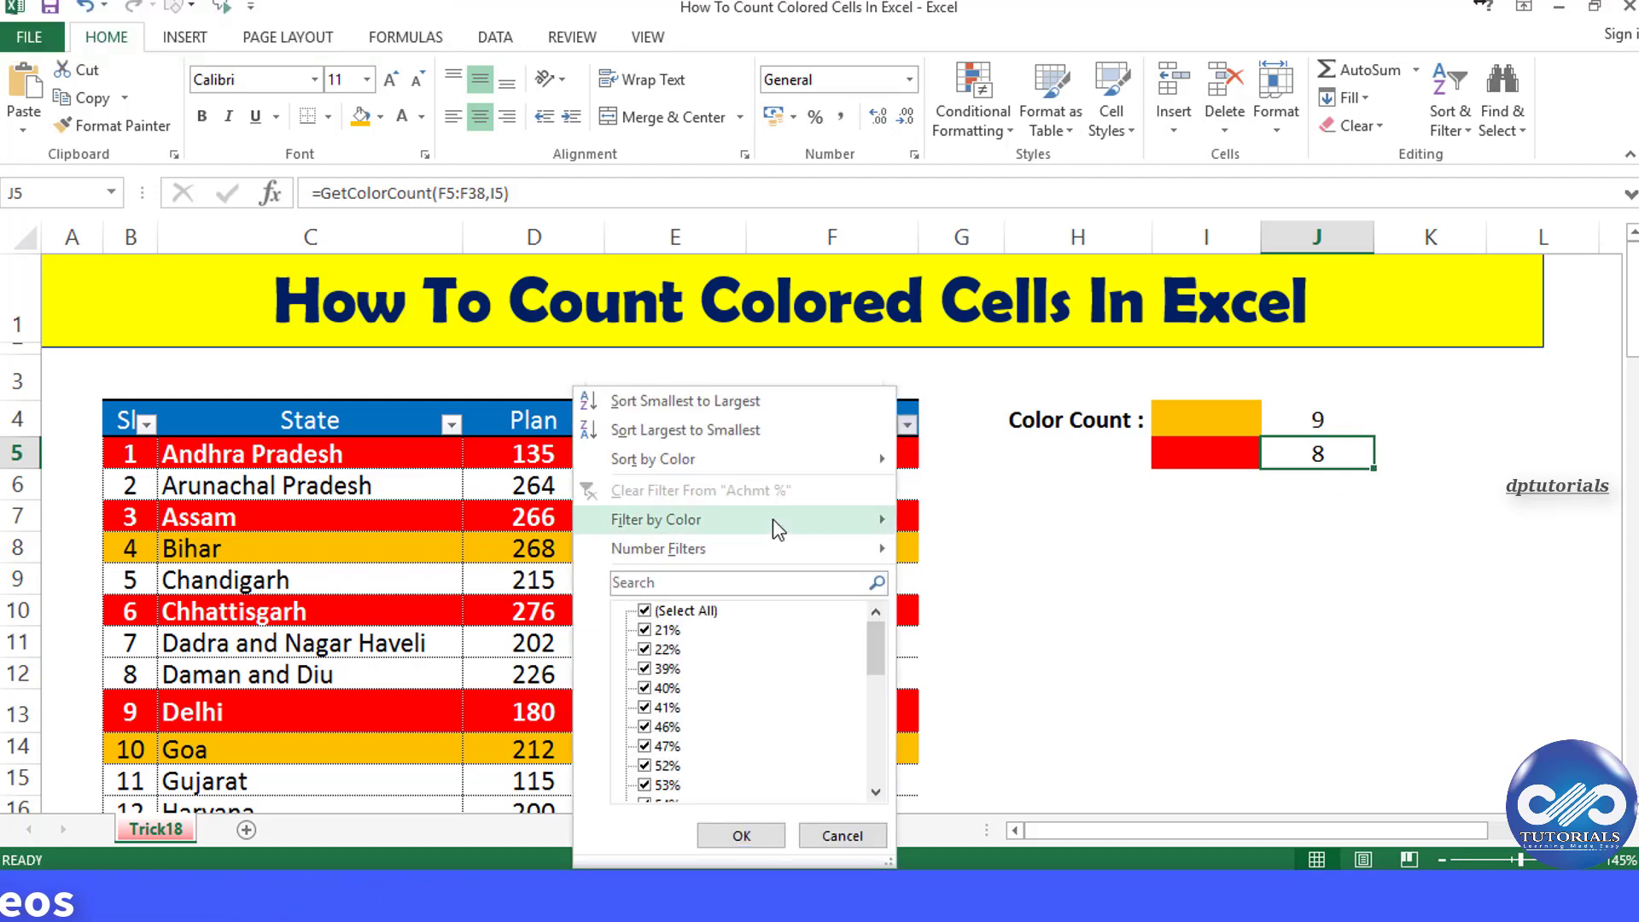
mouse_move(772, 519)
click(956, 556)
click(874, 456)
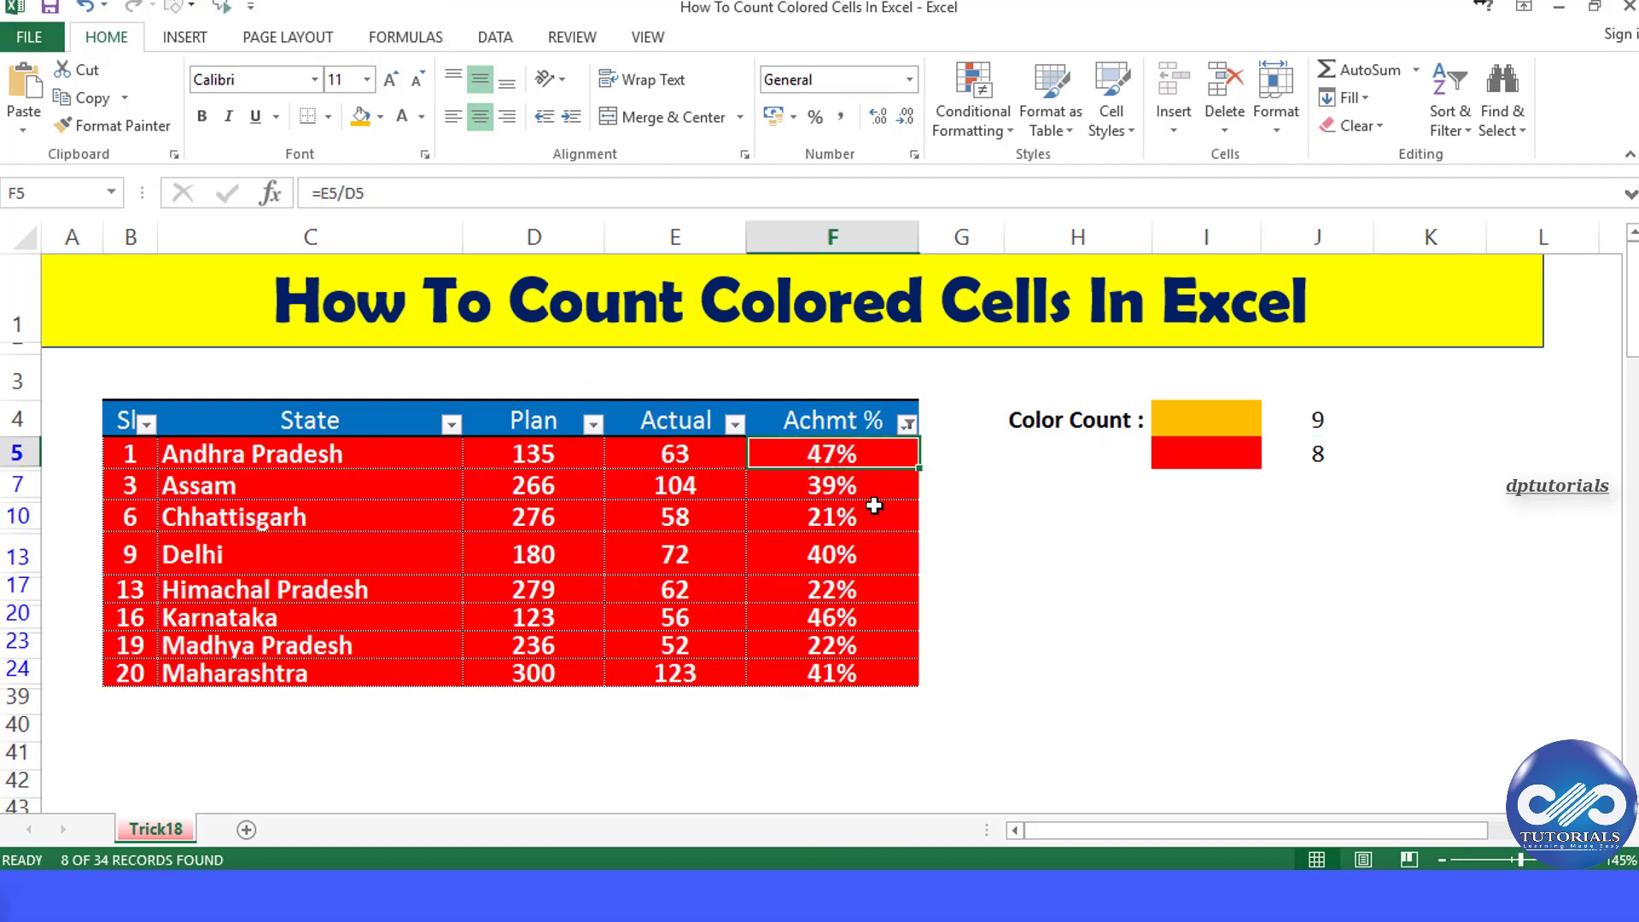
shift+click(855, 677)
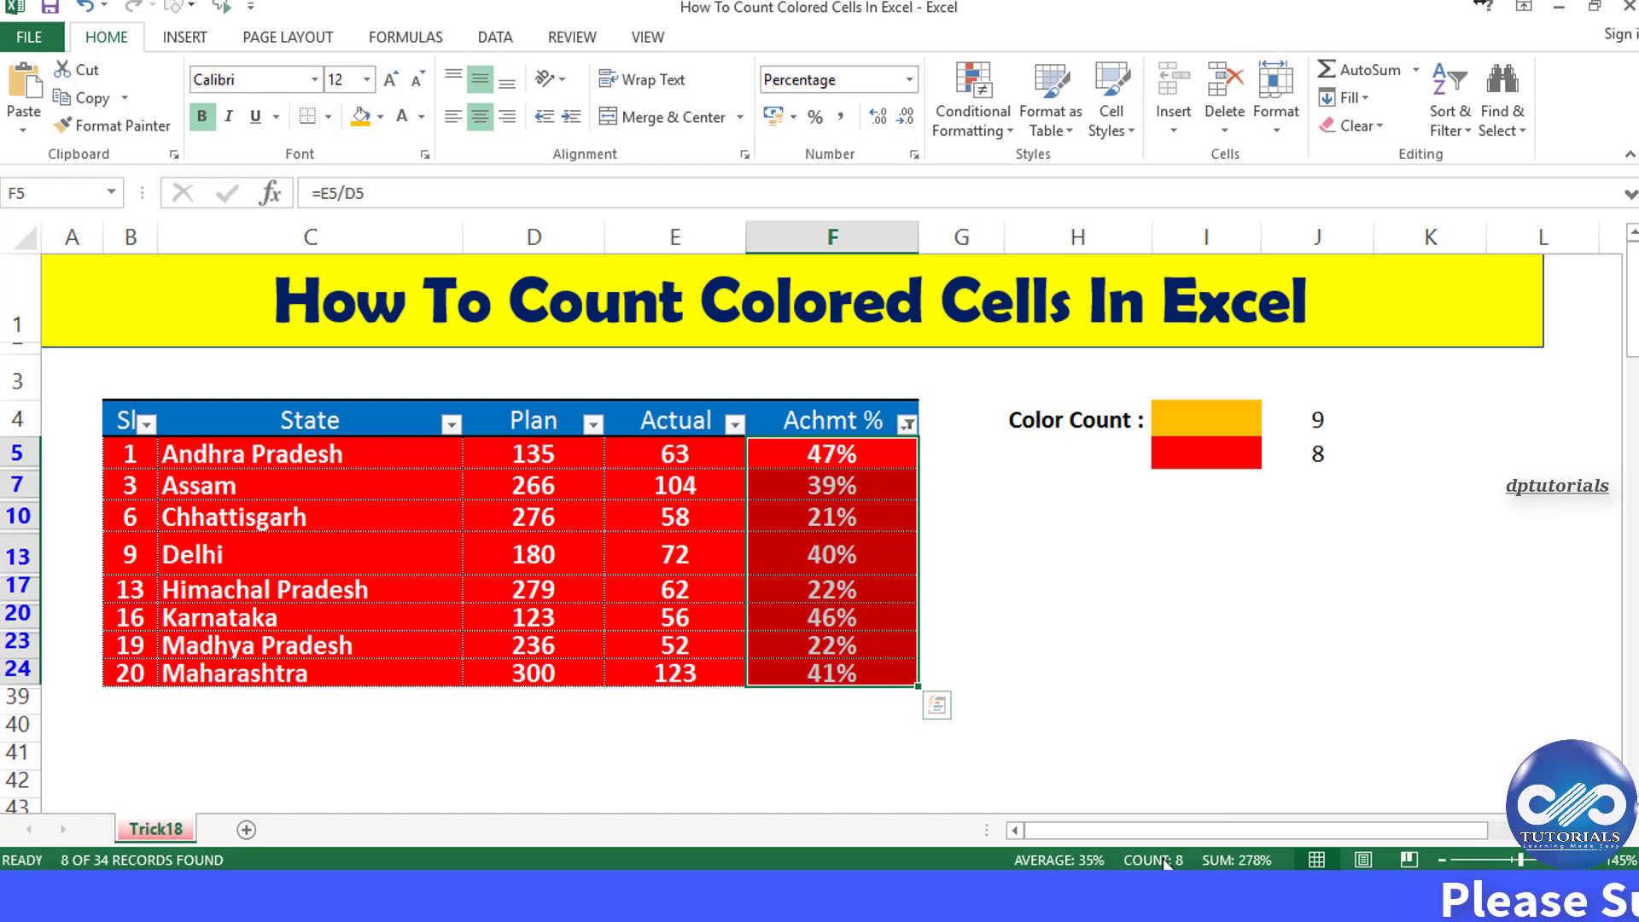
click(907, 423)
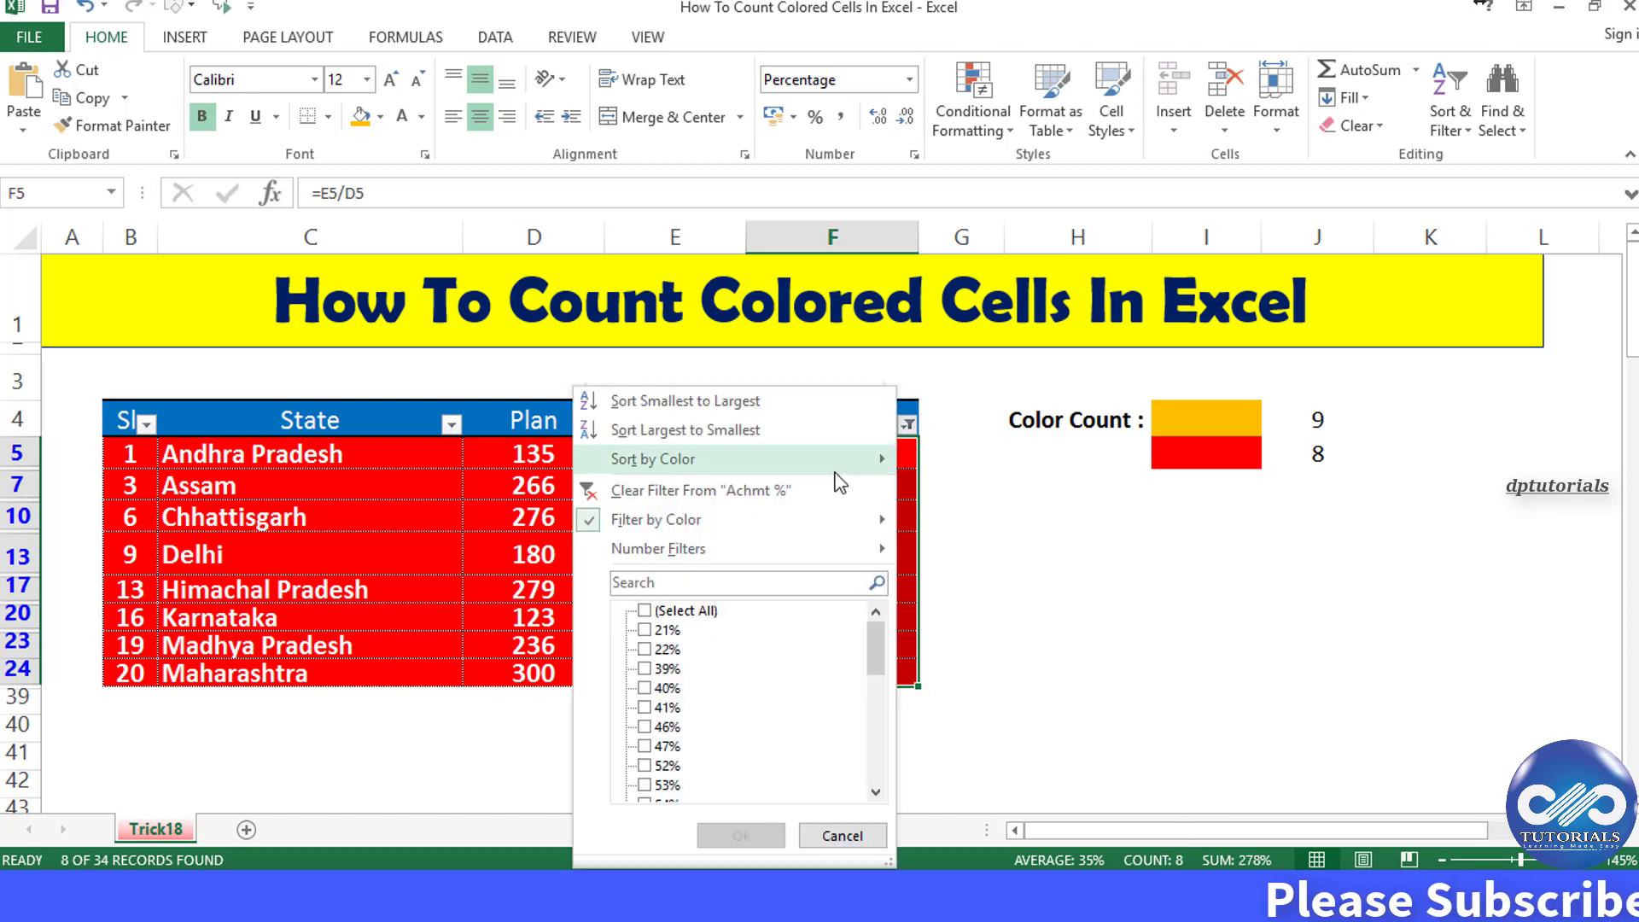
click(827, 490)
click(1354, 415)
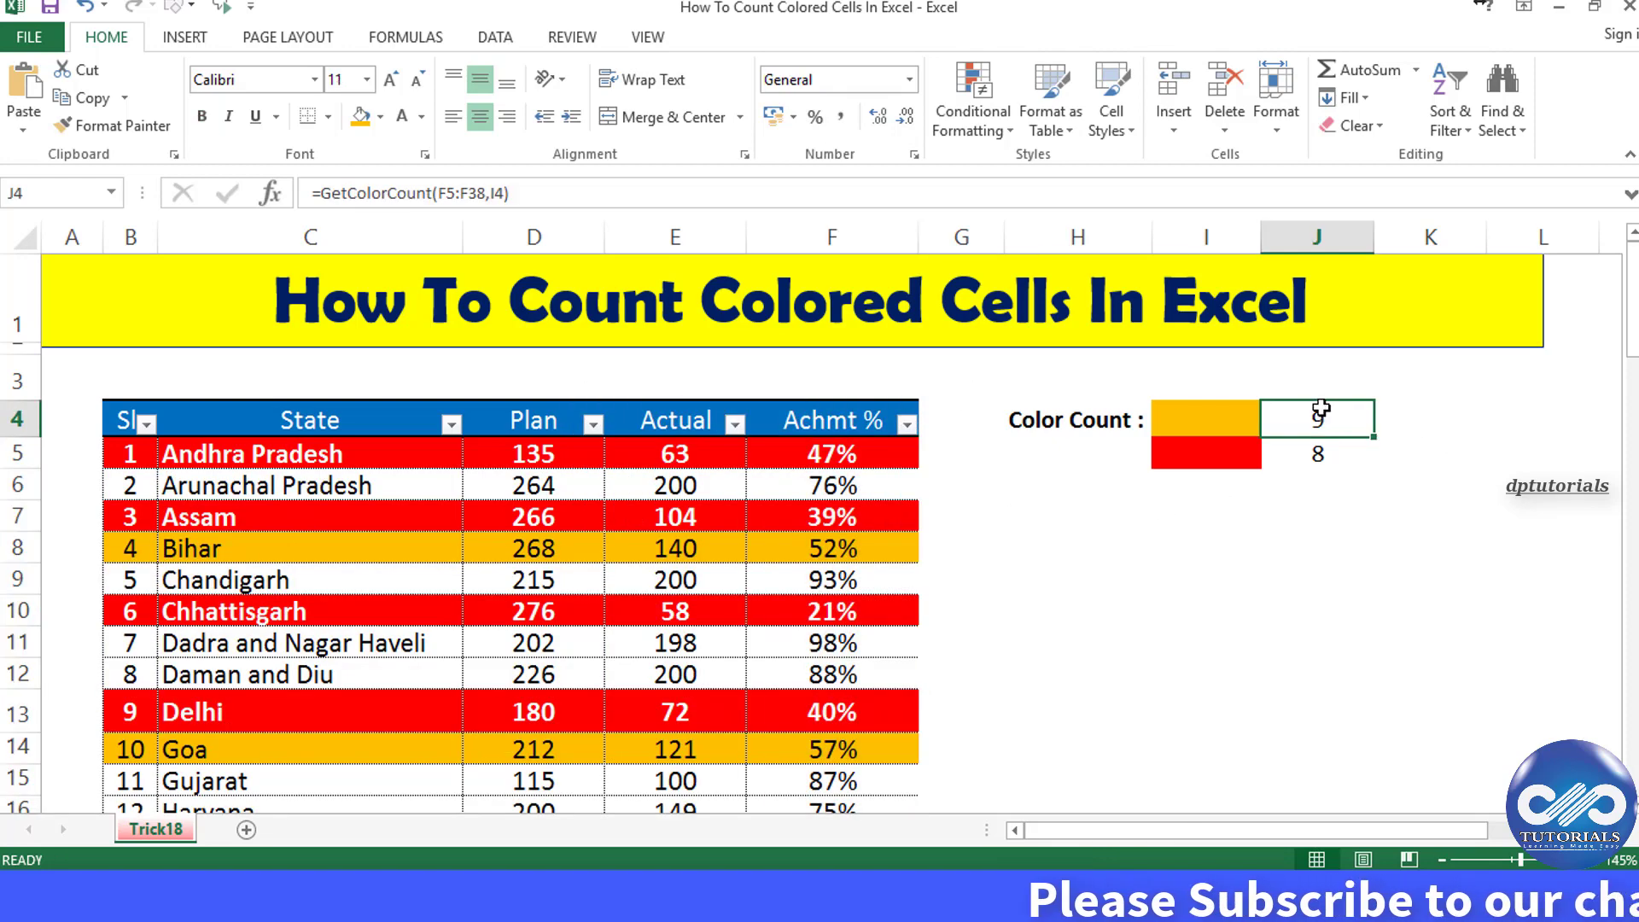
click(1345, 454)
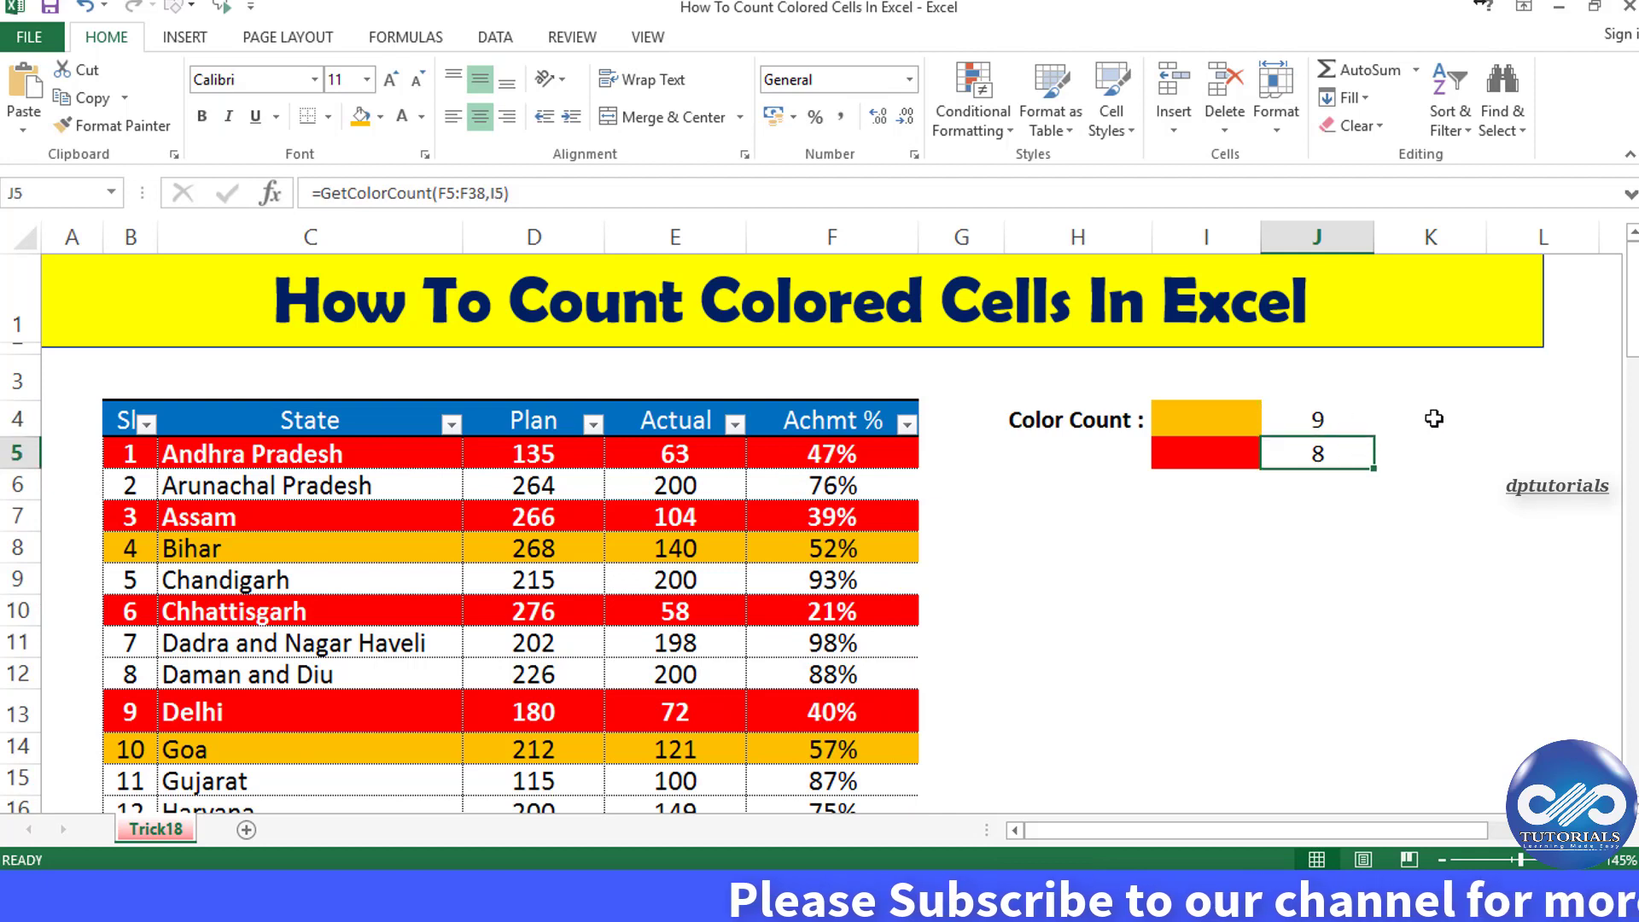